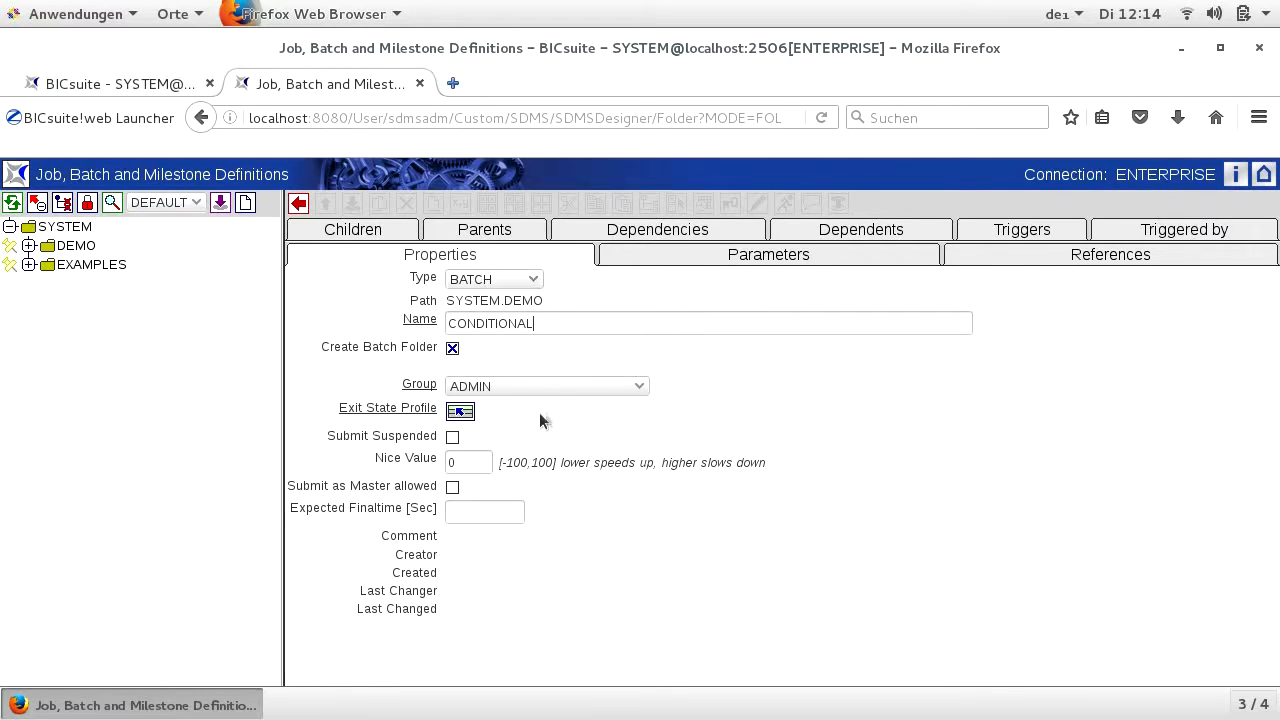
# - Give the CONDITIONAL batch the STANDARD exit state profile, allow submitting it as master, and create it
pyautogui.click(458, 413)
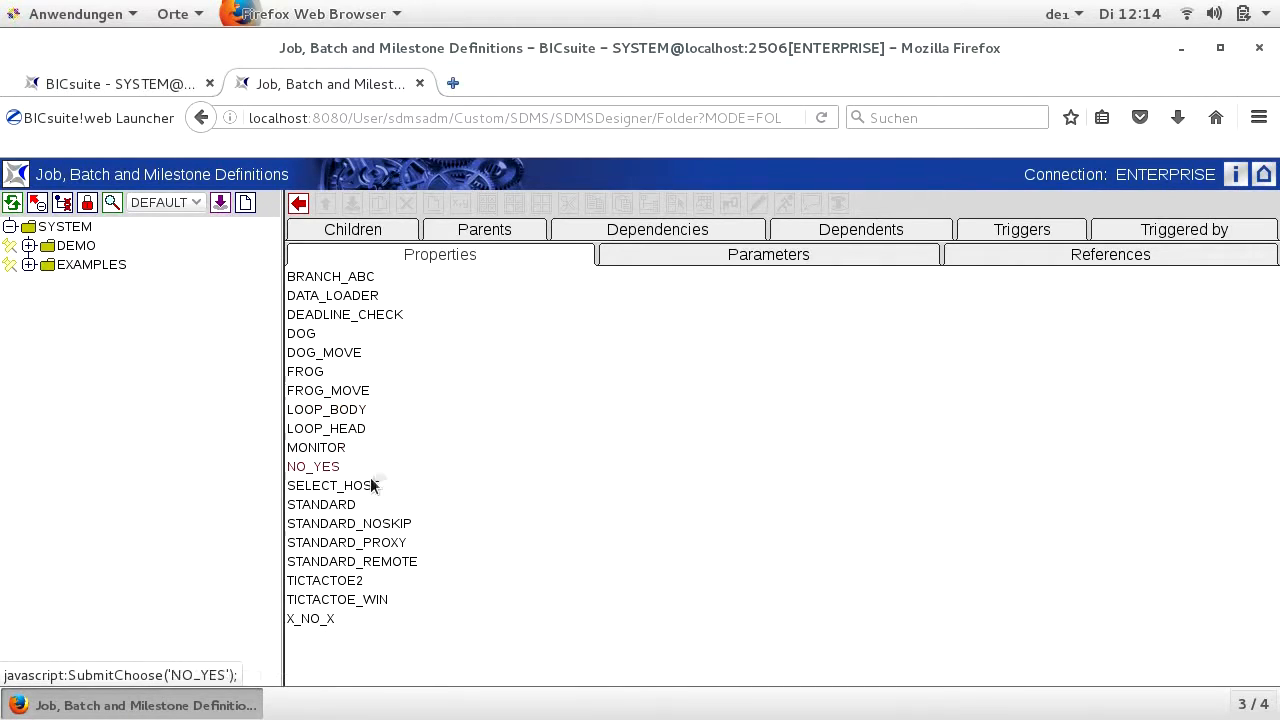
pyautogui.click(352, 505)
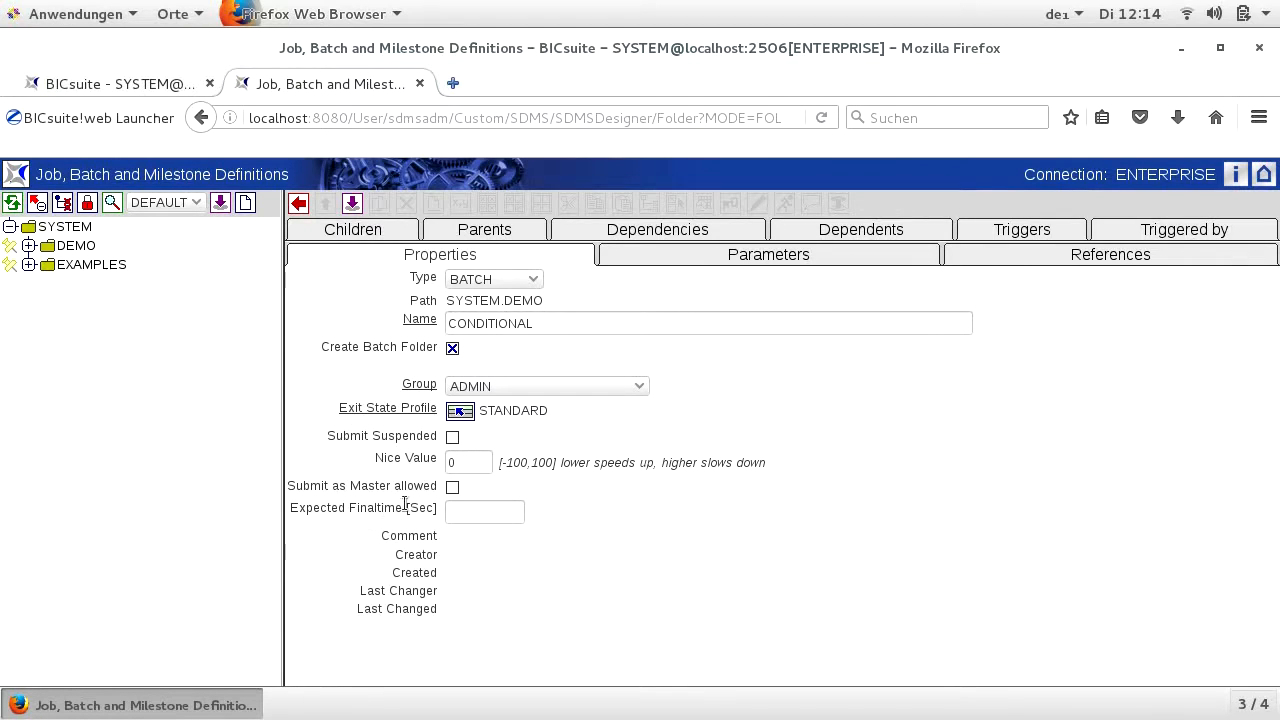
pyautogui.click(451, 489)
pyautogui.click(353, 205)
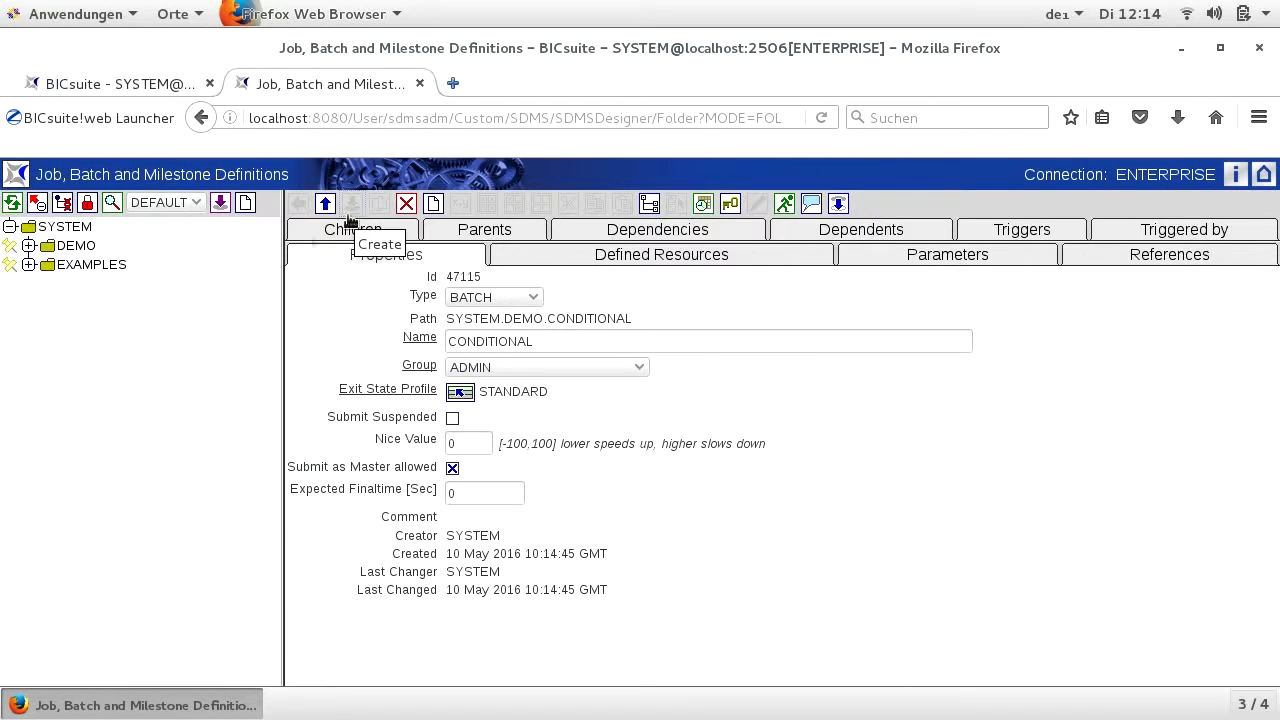
# - Start a new job definition named LOAD_NEW_DATA under the CONDITIONAL batch with the DATA_LOADER exit state profile
pyautogui.click(434, 205)
pyautogui.click(389, 279)
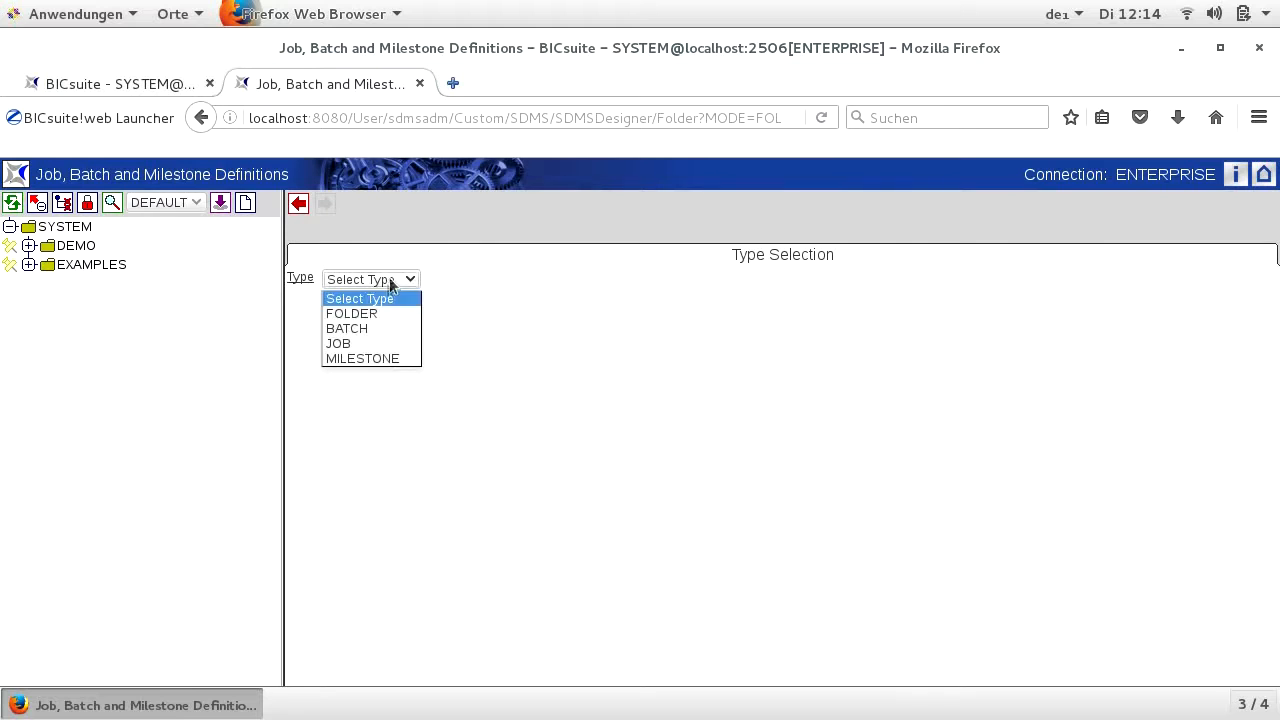
pyautogui.click(374, 343)
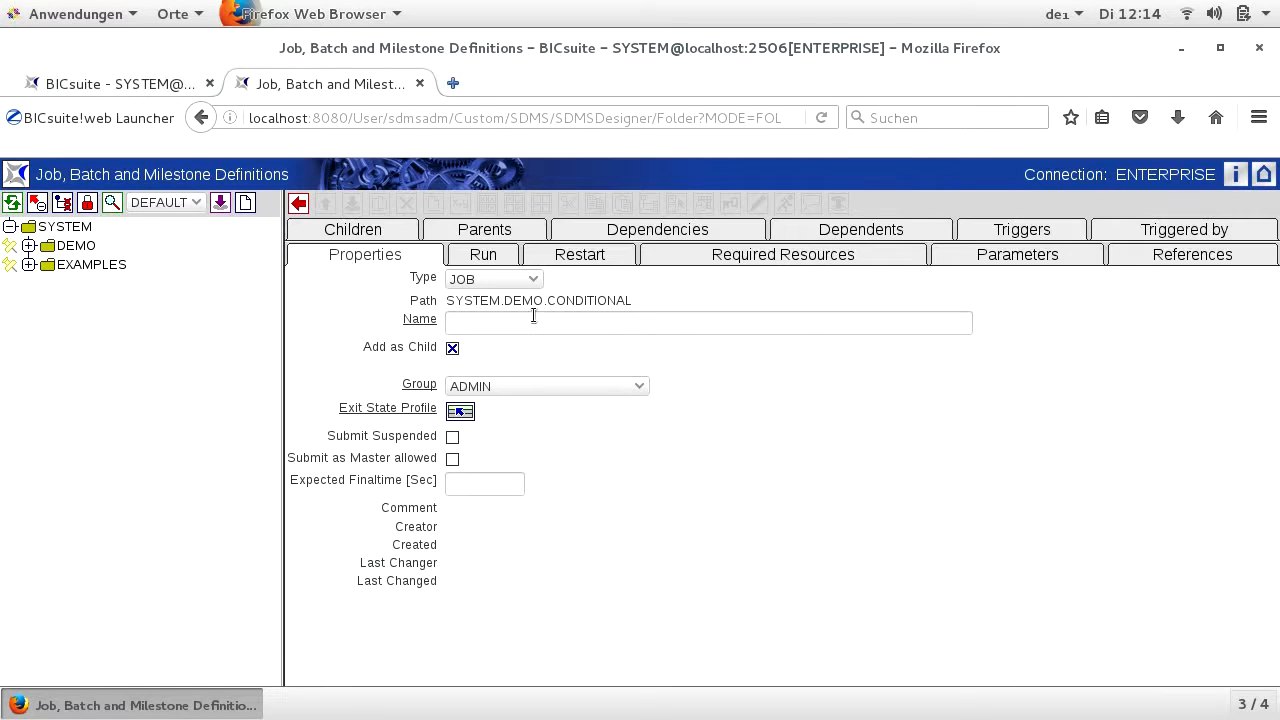
pyautogui.write('LOAD_NEW_DATA')
pyautogui.click(458, 411)
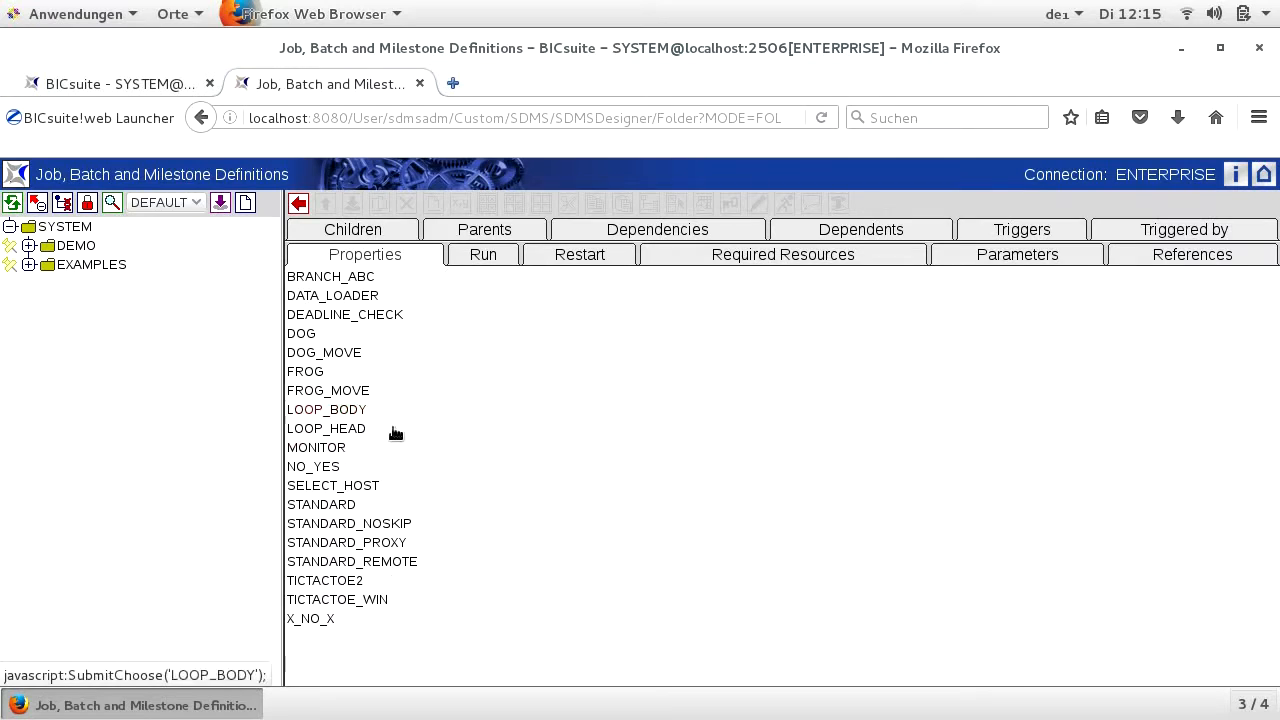
pyautogui.click(343, 296)
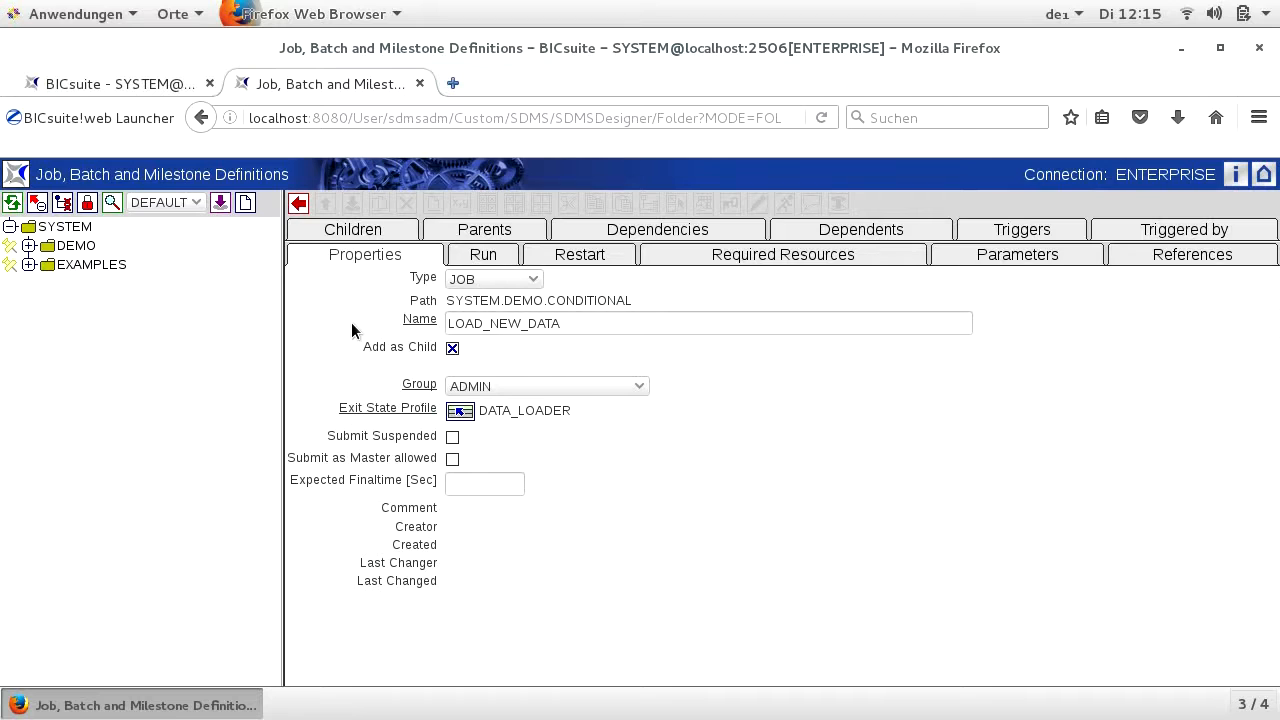
# - Set LOAD_NEW_DATA's run program to SDMSpopup.sh $JOBNAME -c "0=SUCCESS:1=NO_DATA:2=FAILURE" and its environment to SERVER@LOCALHOST, and create the job
pyautogui.click(468, 257)
pyautogui.click(474, 419)
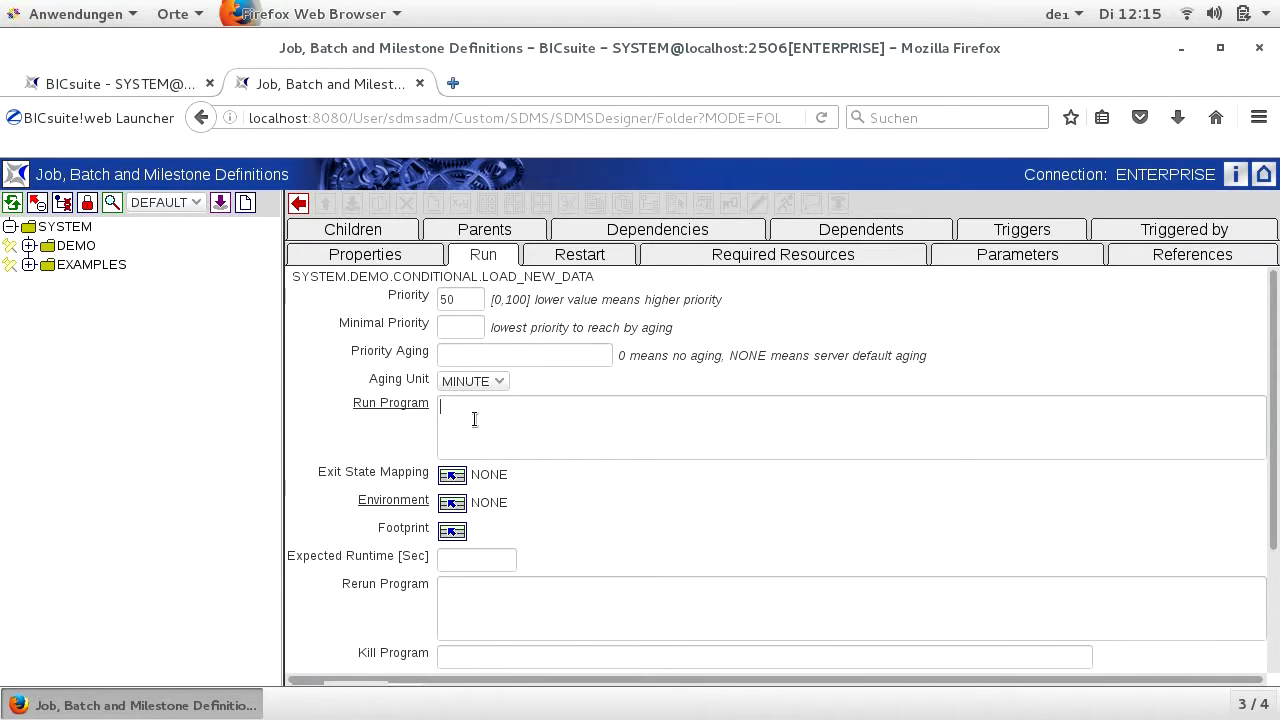
pyautogui.write('SDMSpopup.sh $JOBNAME -c "0=SUCCESS:1=NO_DATA:2=FAILURE"')
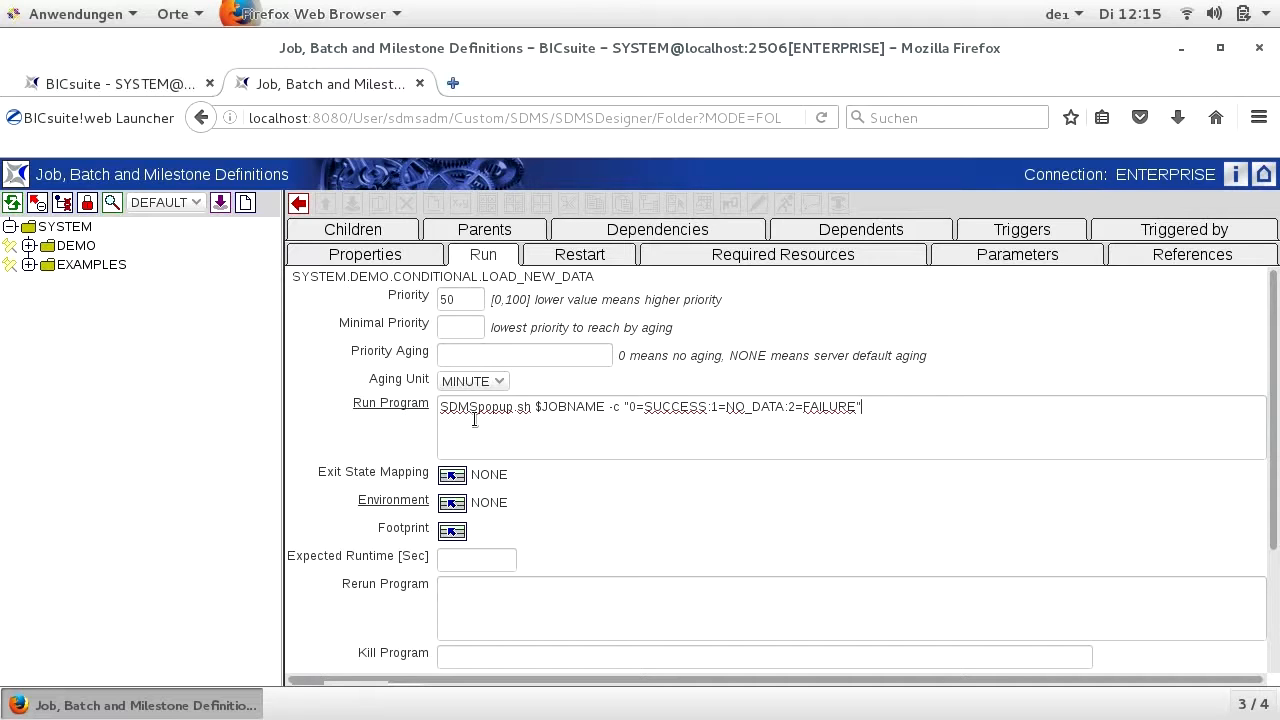
pyautogui.press('BackSpace')
pyautogui.write('"')
pyautogui.click(447, 503)
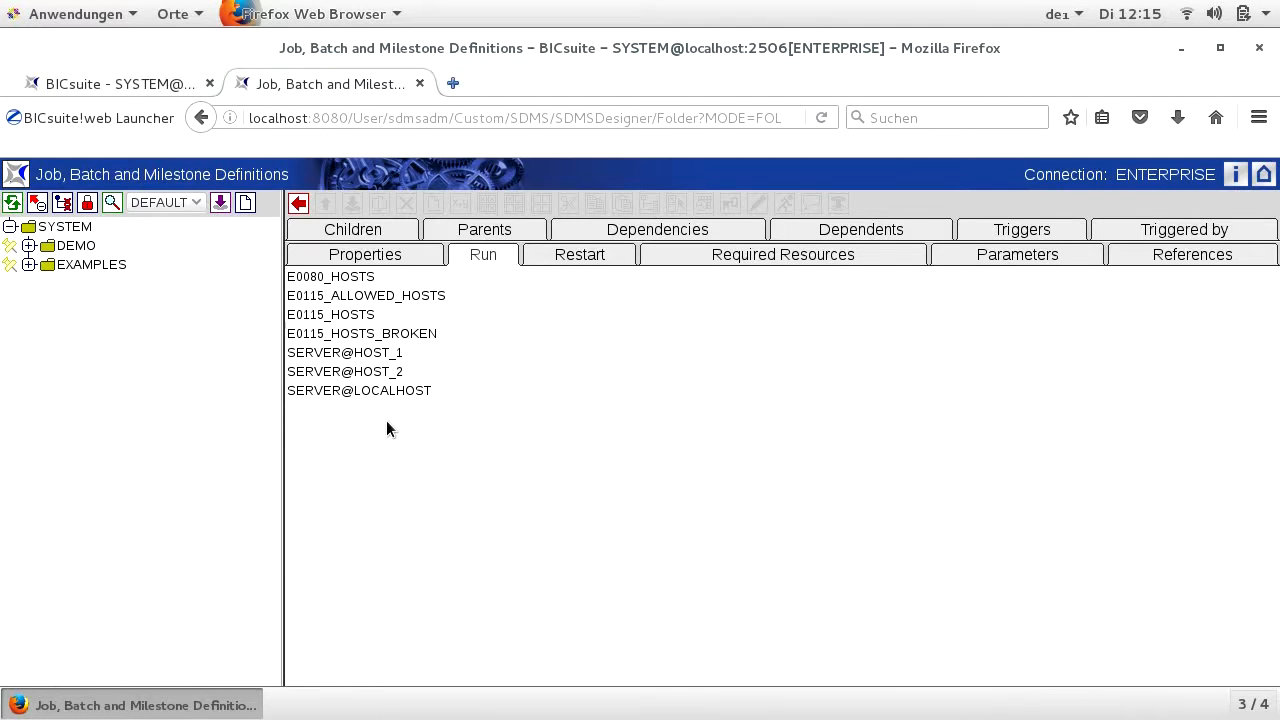
pyautogui.click(386, 390)
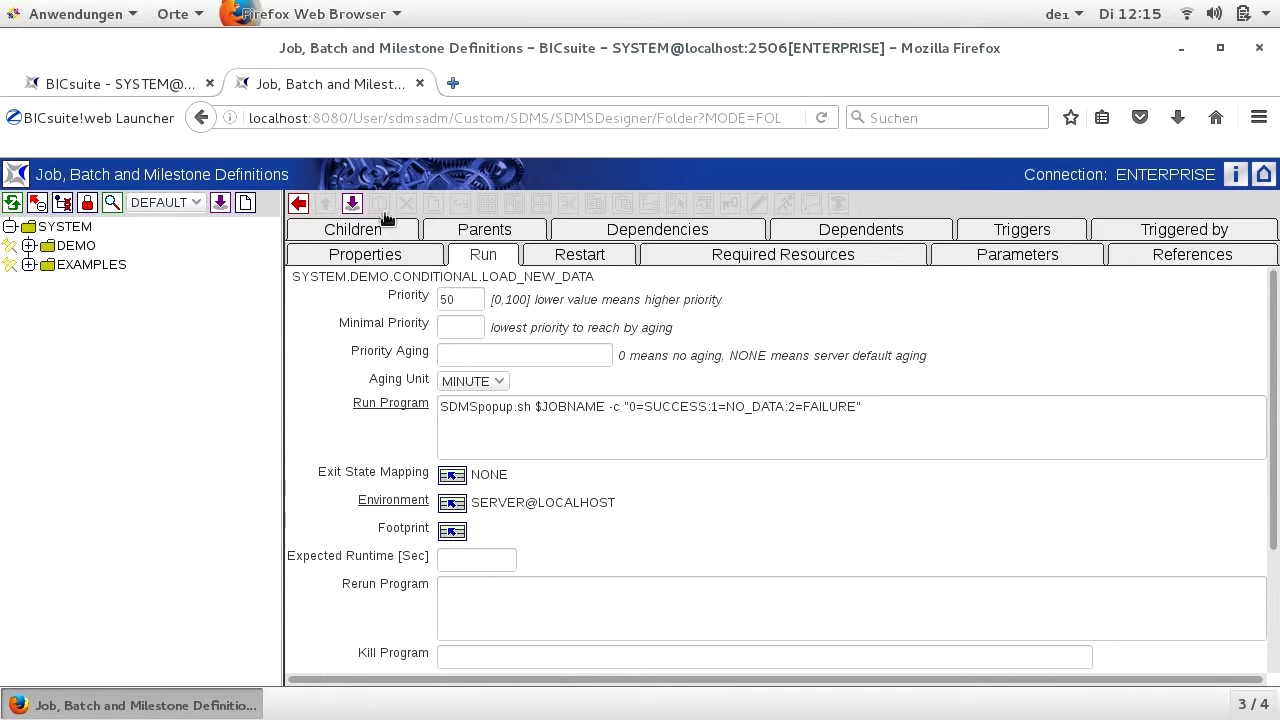
pyautogui.click(352, 205)
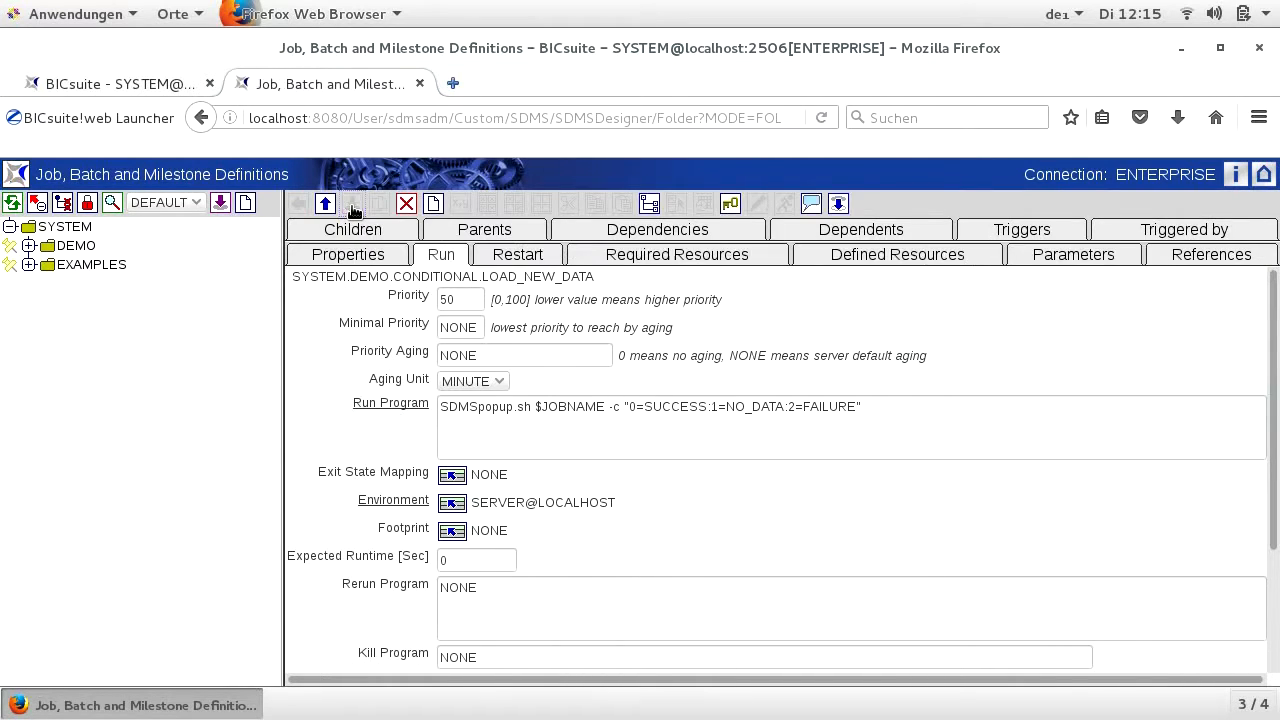
# - Start another job definition named PROCESS_DATA in the CONDITIONAL folder with the STANDARD exit state profile
pyautogui.click(437, 204)
pyautogui.click(404, 276)
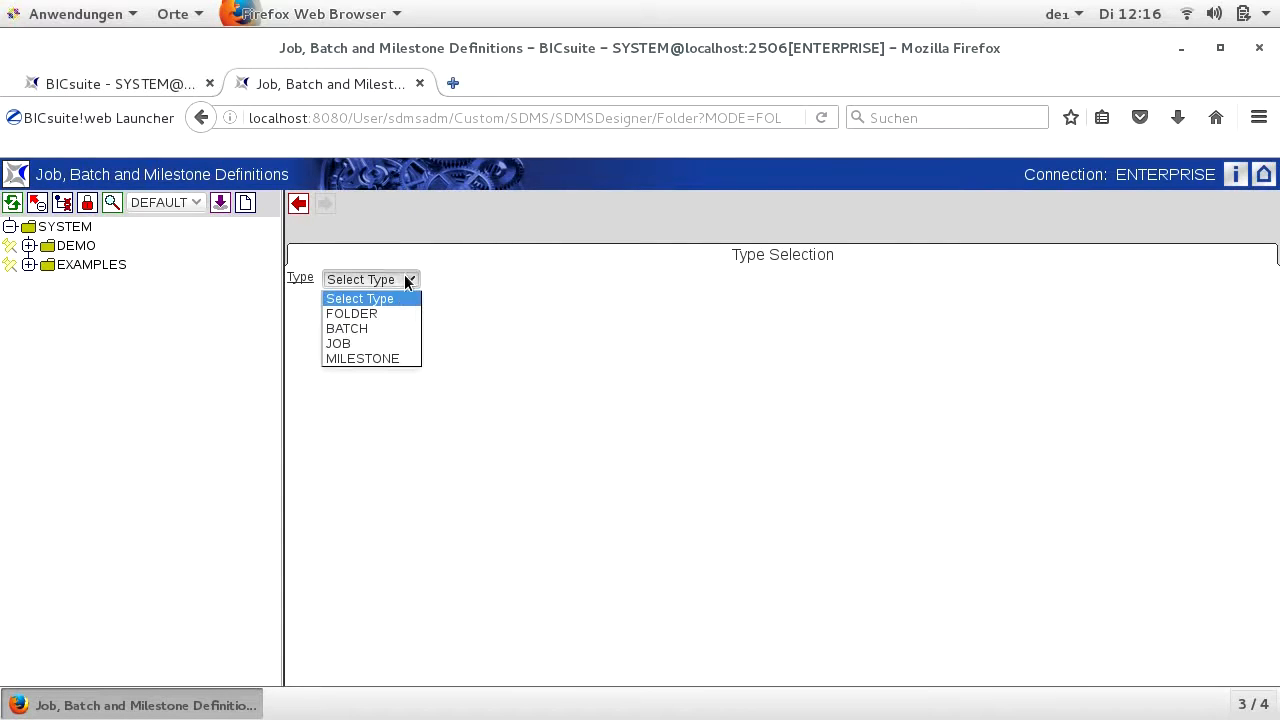
pyautogui.click(367, 344)
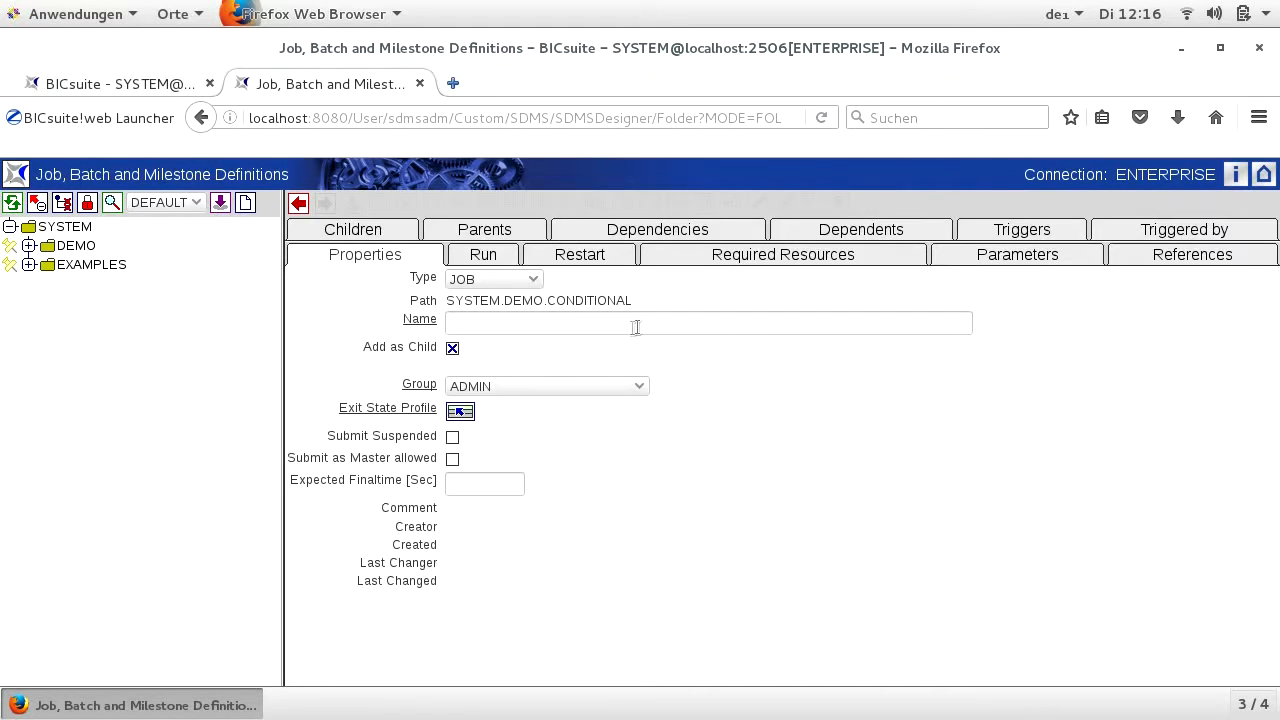
pyautogui.write('PROCESS_DATA')
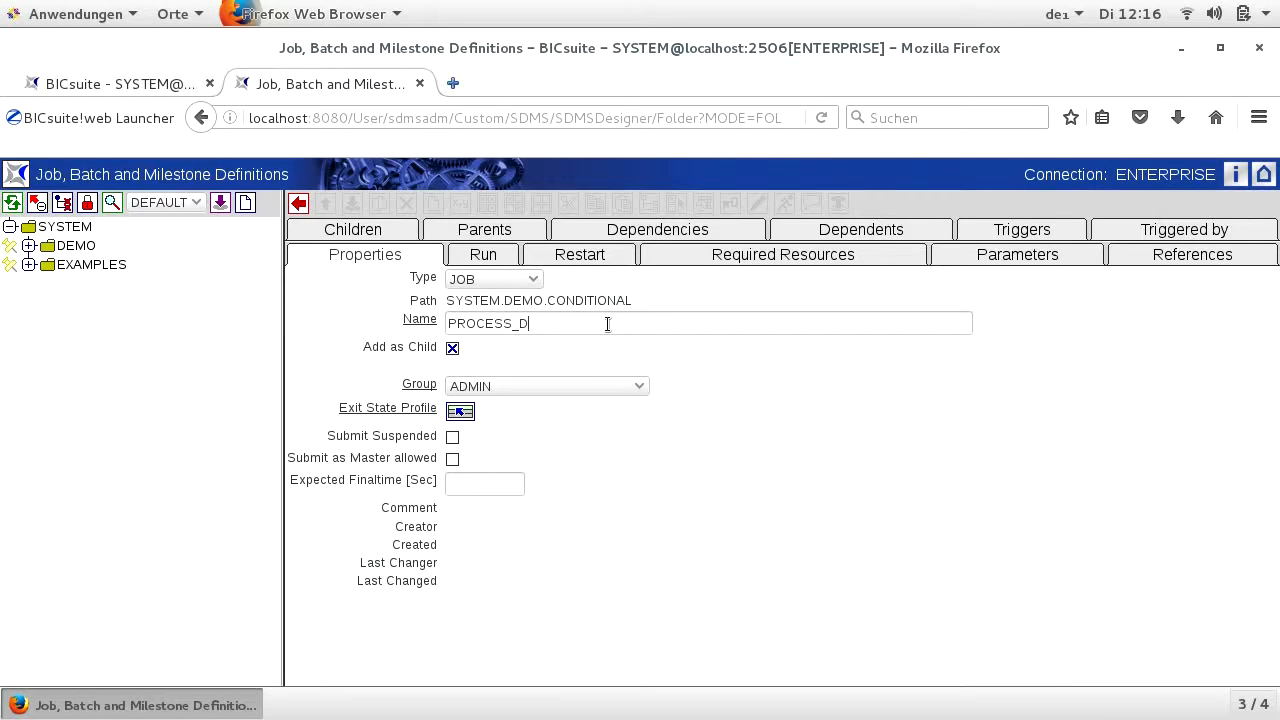
pyautogui.click(471, 413)
pyautogui.click(338, 505)
# - Set PROCESS_DATA's run program to SDMSpopup.sh $JOBNAME and its environment to SERVER@LOCALHOST
pyautogui.click(483, 254)
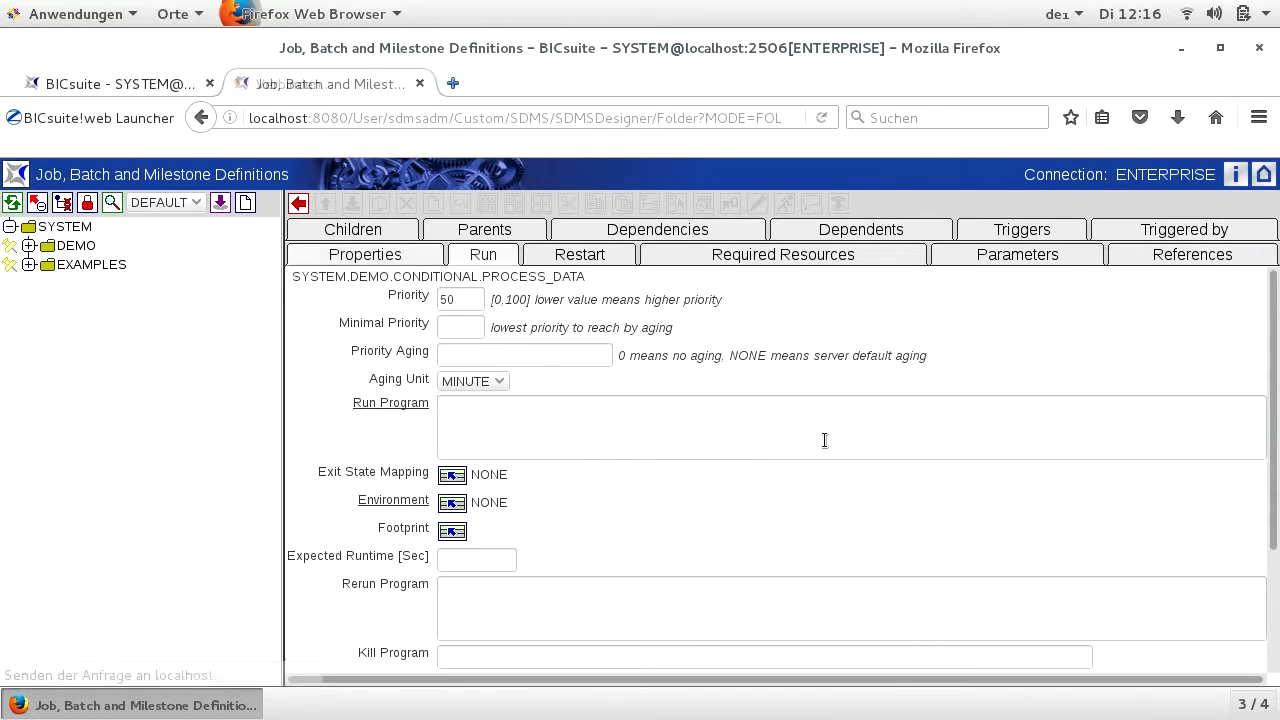
pyautogui.click(471, 427)
pyautogui.write('SDMSd')
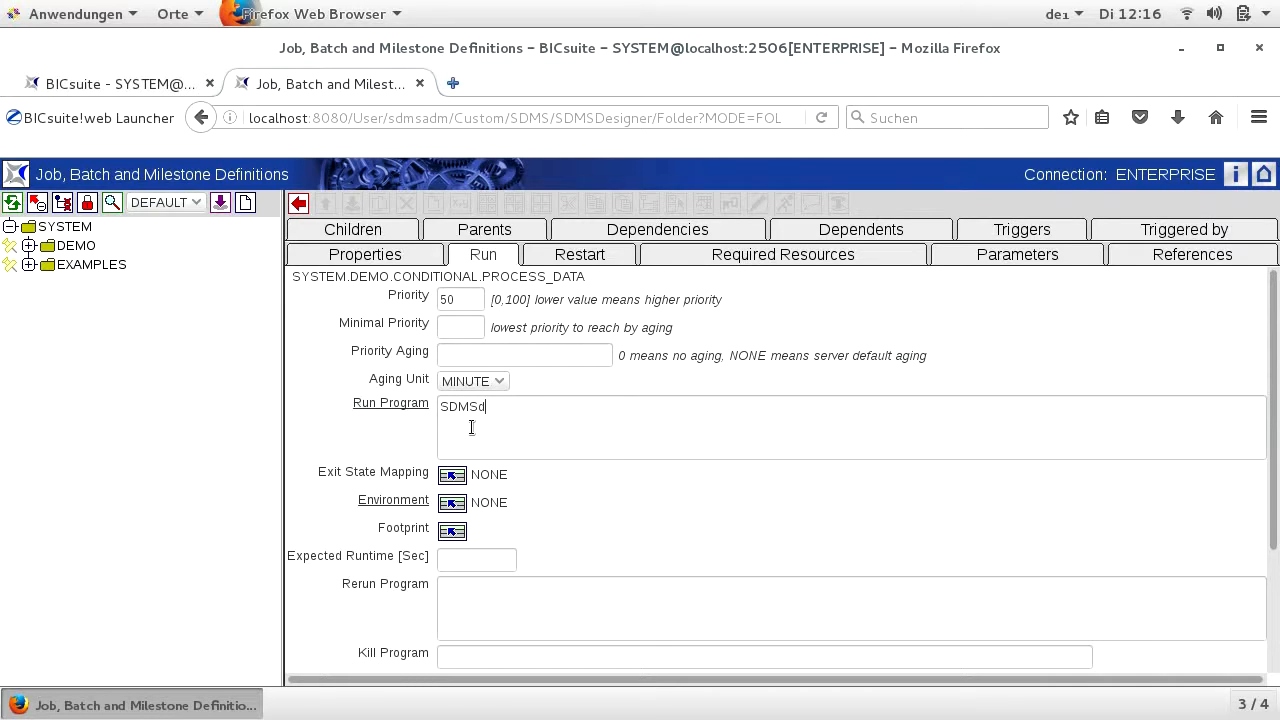
pyautogui.press('BackSpace')
pyautogui.write('popup.sh $JOBNAME')
pyautogui.click(452, 505)
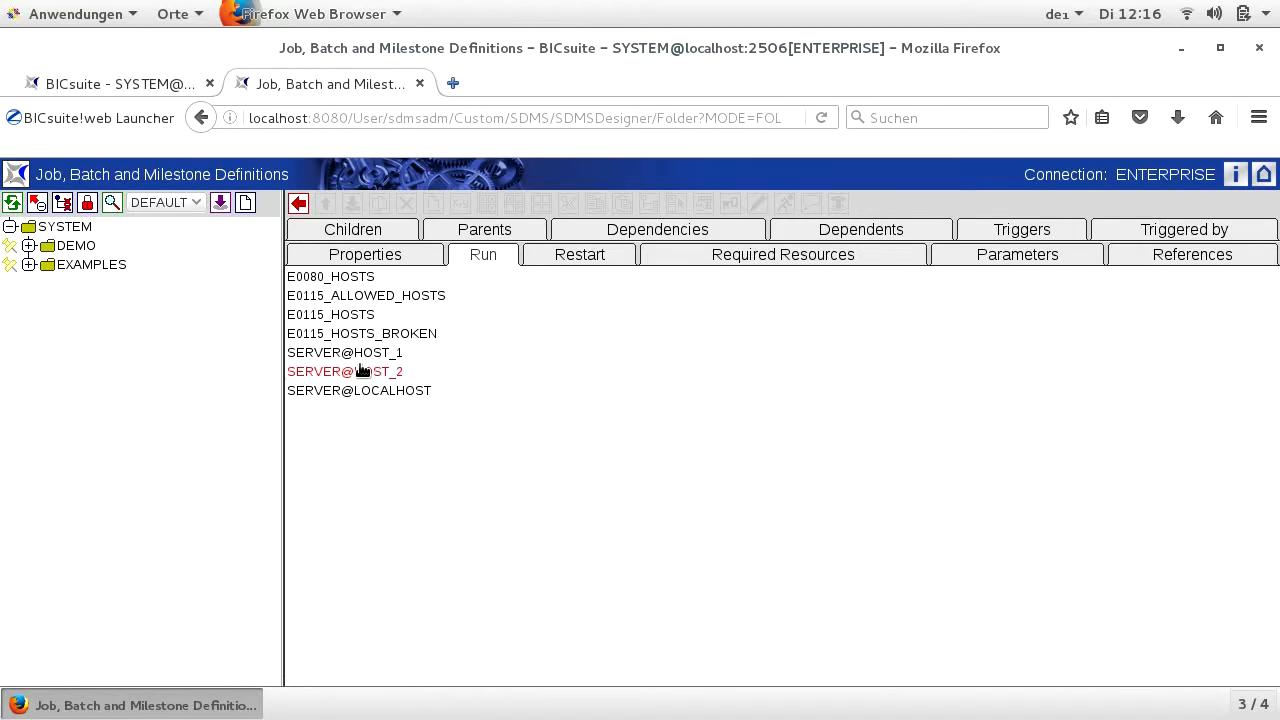
pyautogui.click(359, 391)
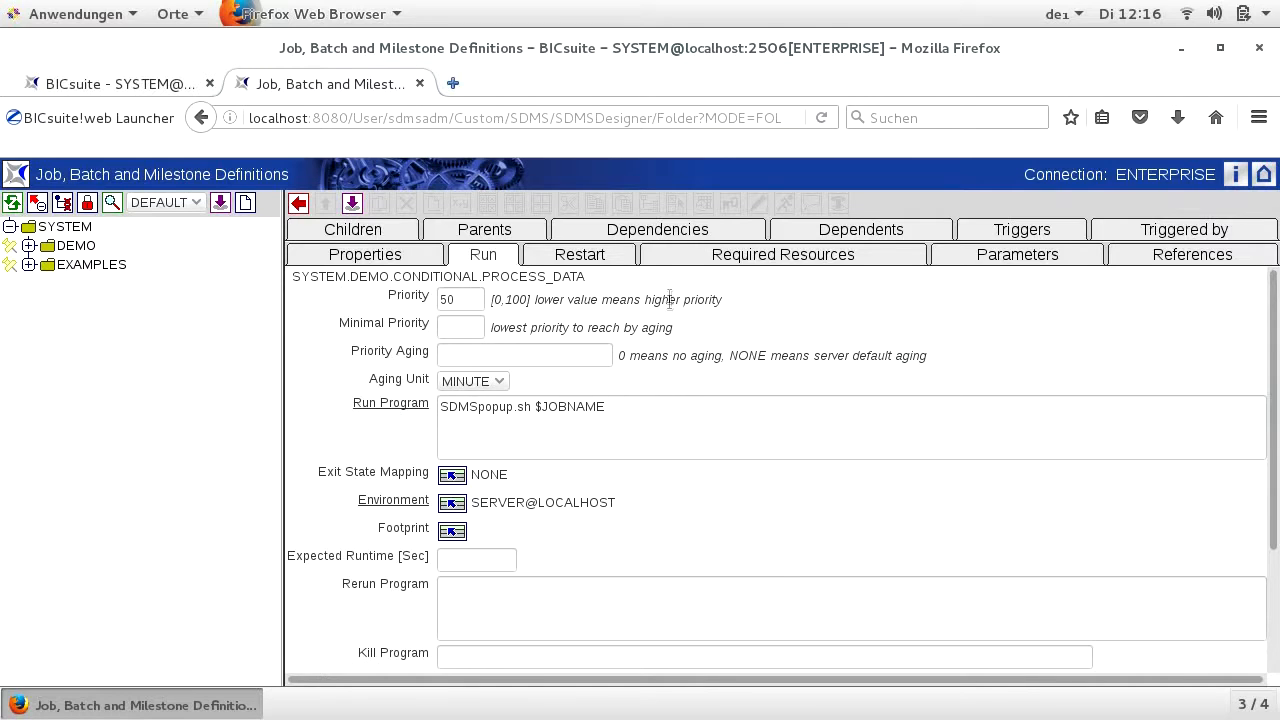
# - Copy the LOAD_NEW_DATA job from the object selection and paste it as a dependency of PROCESS_DATA
pyautogui.click(656, 231)
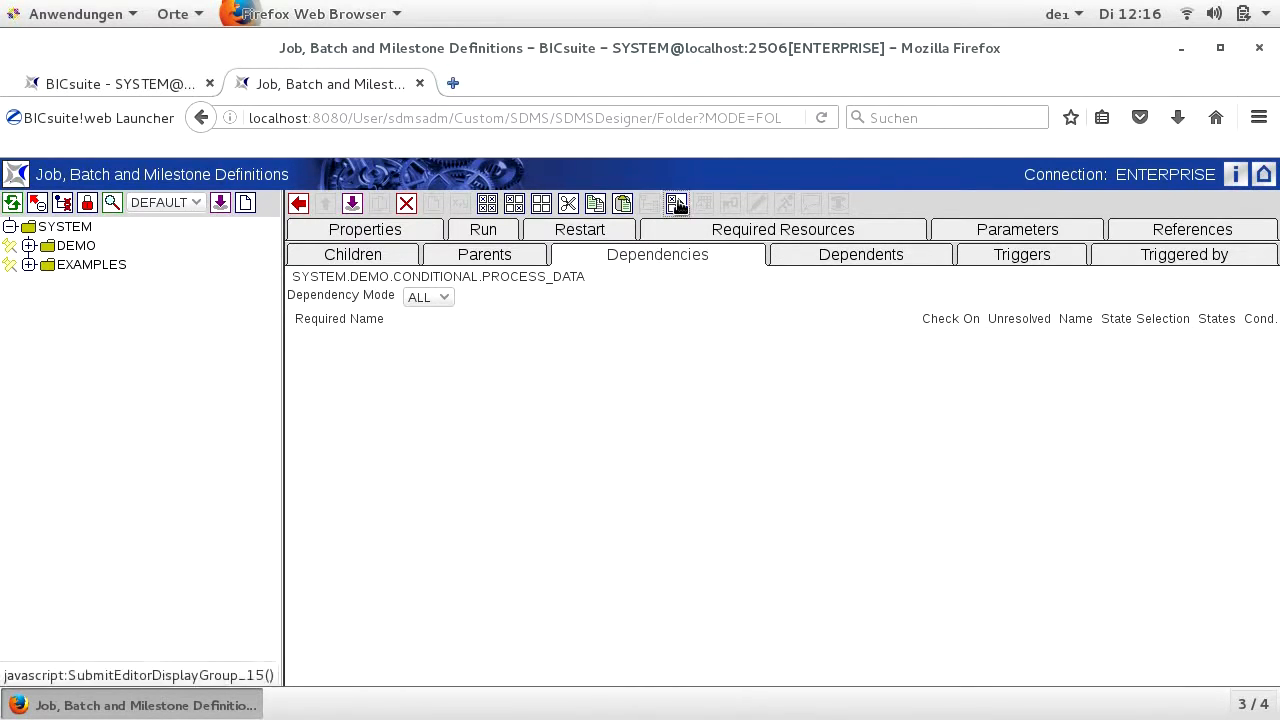
pyautogui.click(677, 203)
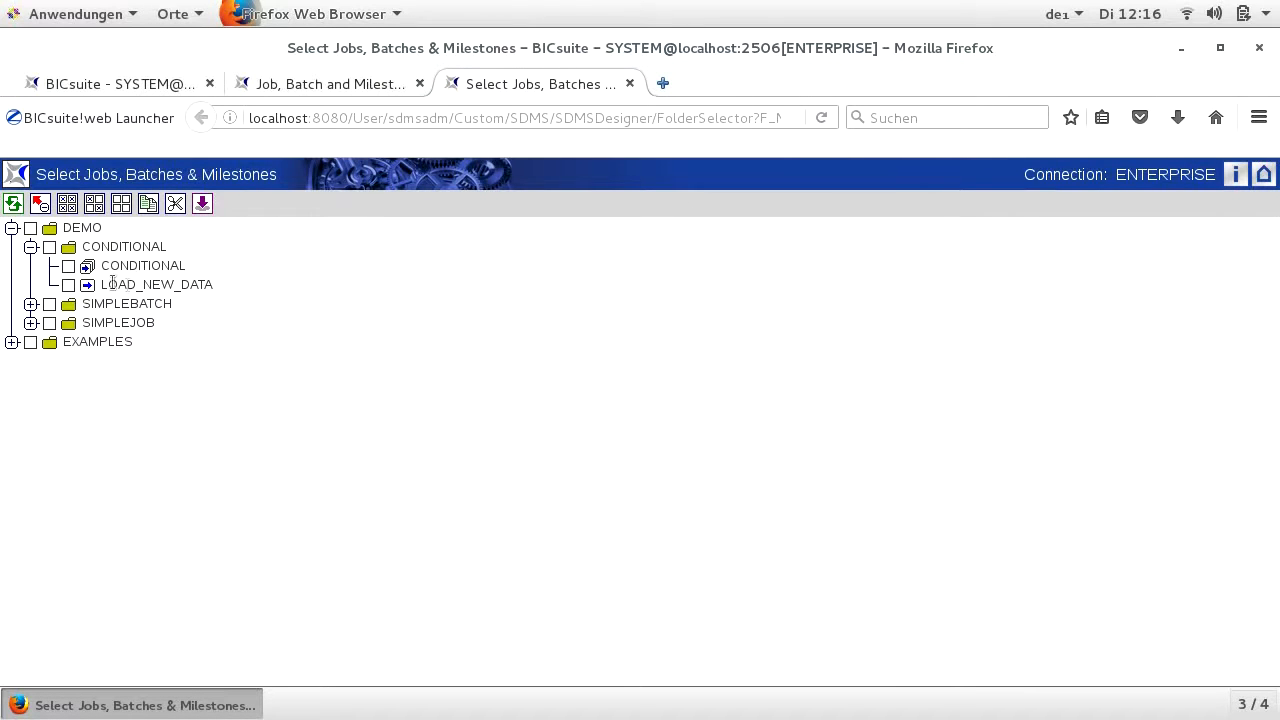
pyautogui.click(69, 285)
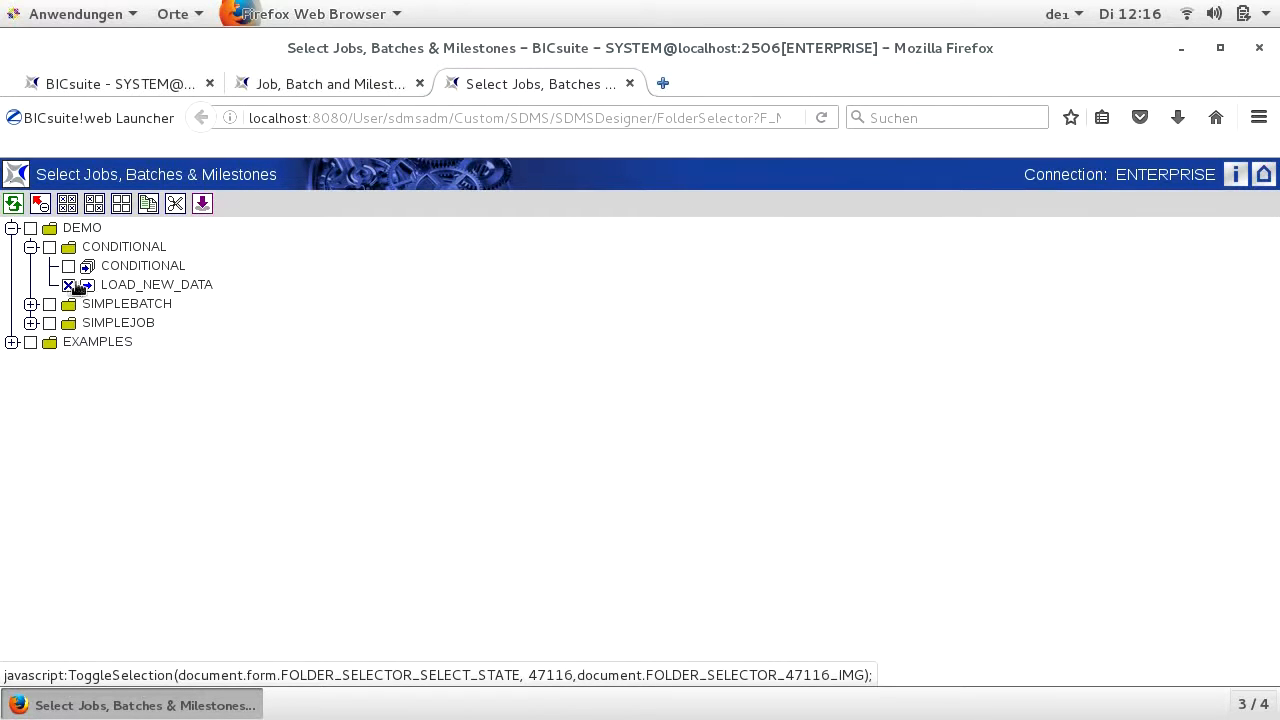
pyautogui.click(148, 205)
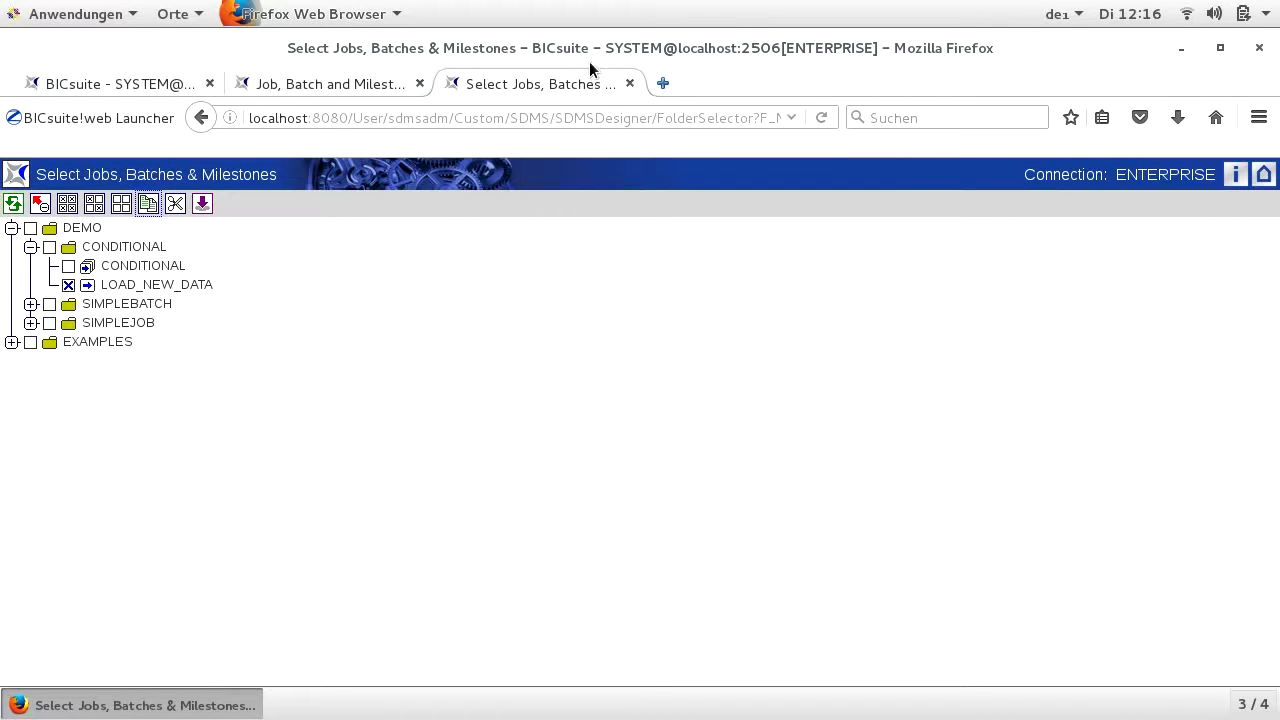
pyautogui.click(629, 83)
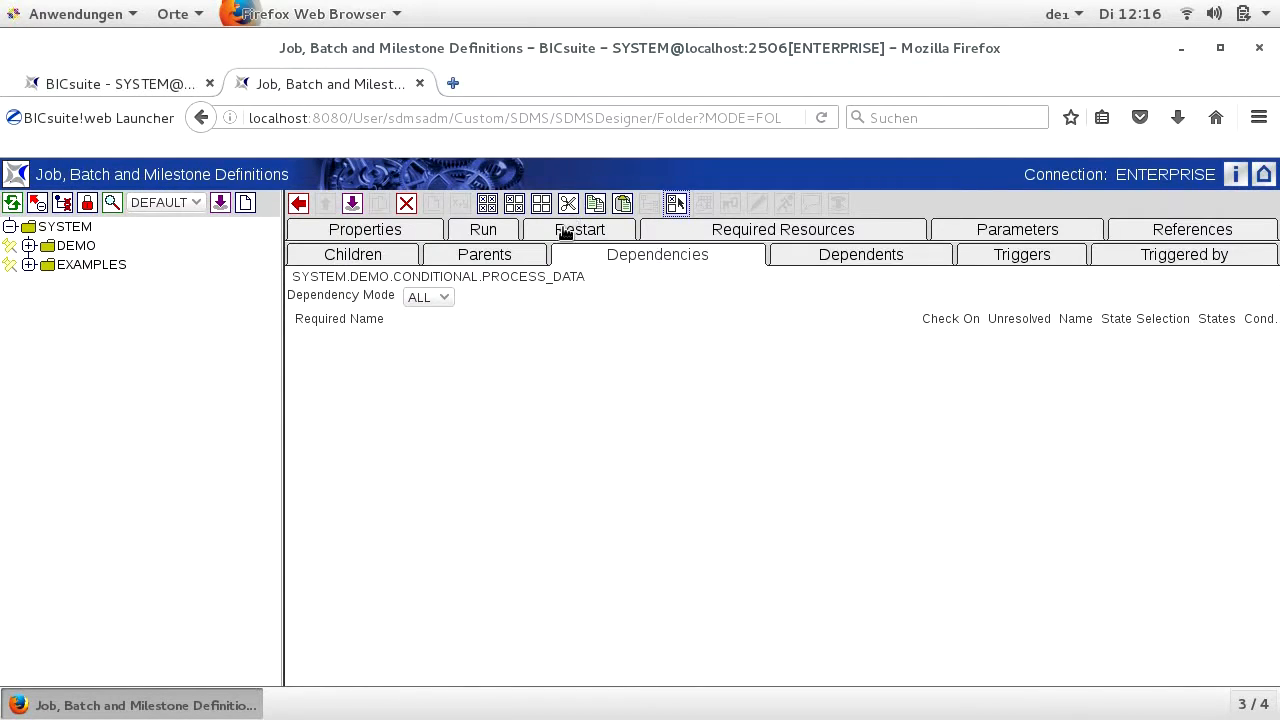
pyautogui.click(622, 205)
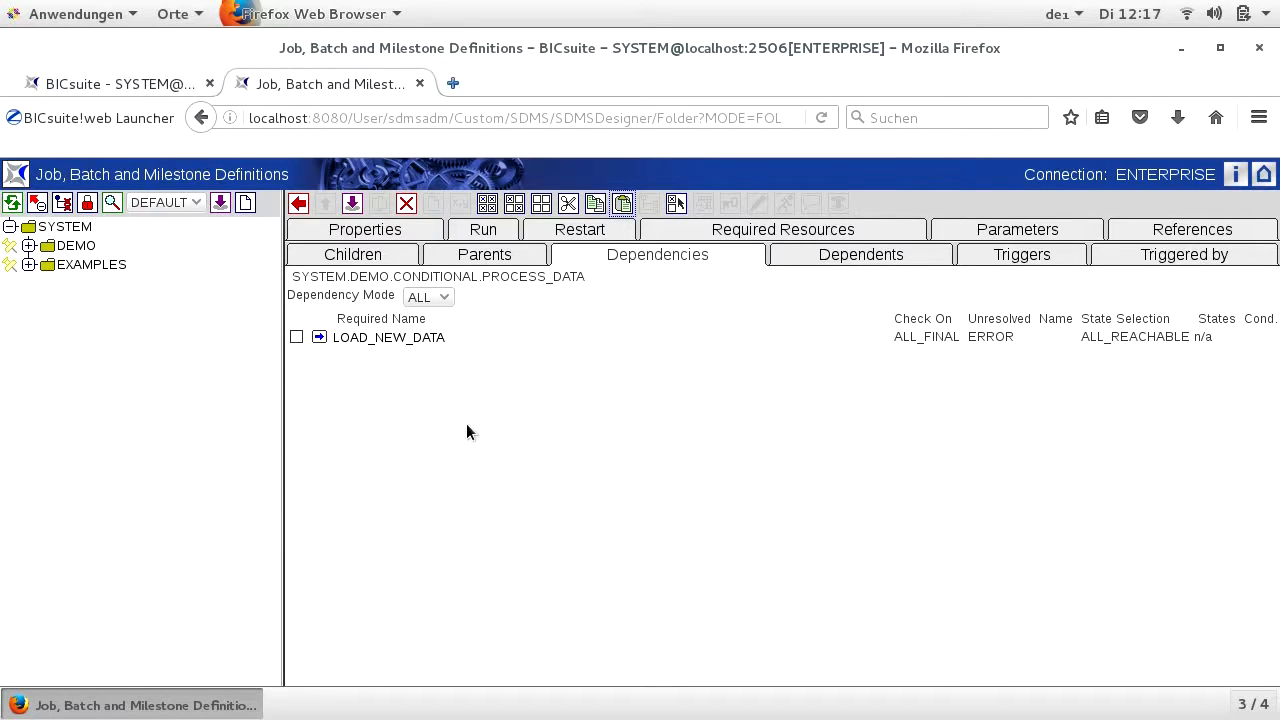
# - Set the LOAD_NEW_DATA dependency's state selection to FINAL, add SUCCESS as required exit state, and return to the dependency list
pyautogui.click(402, 340)
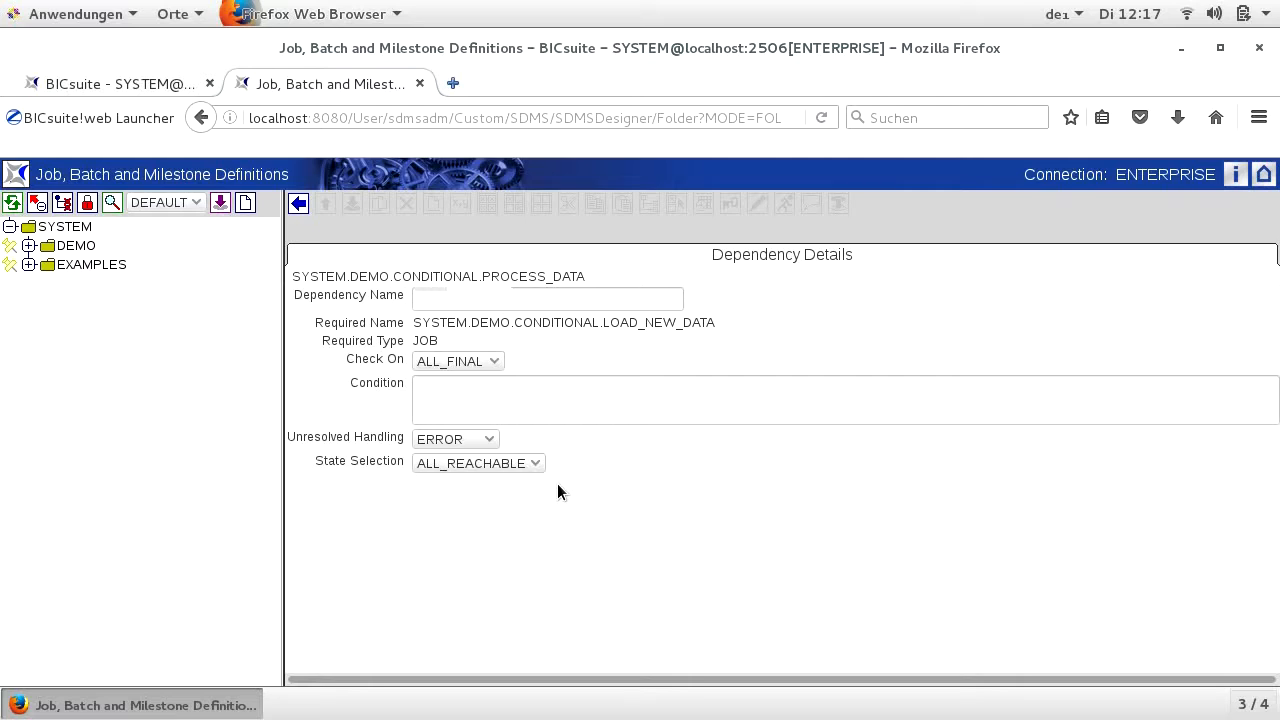
pyautogui.click(527, 469)
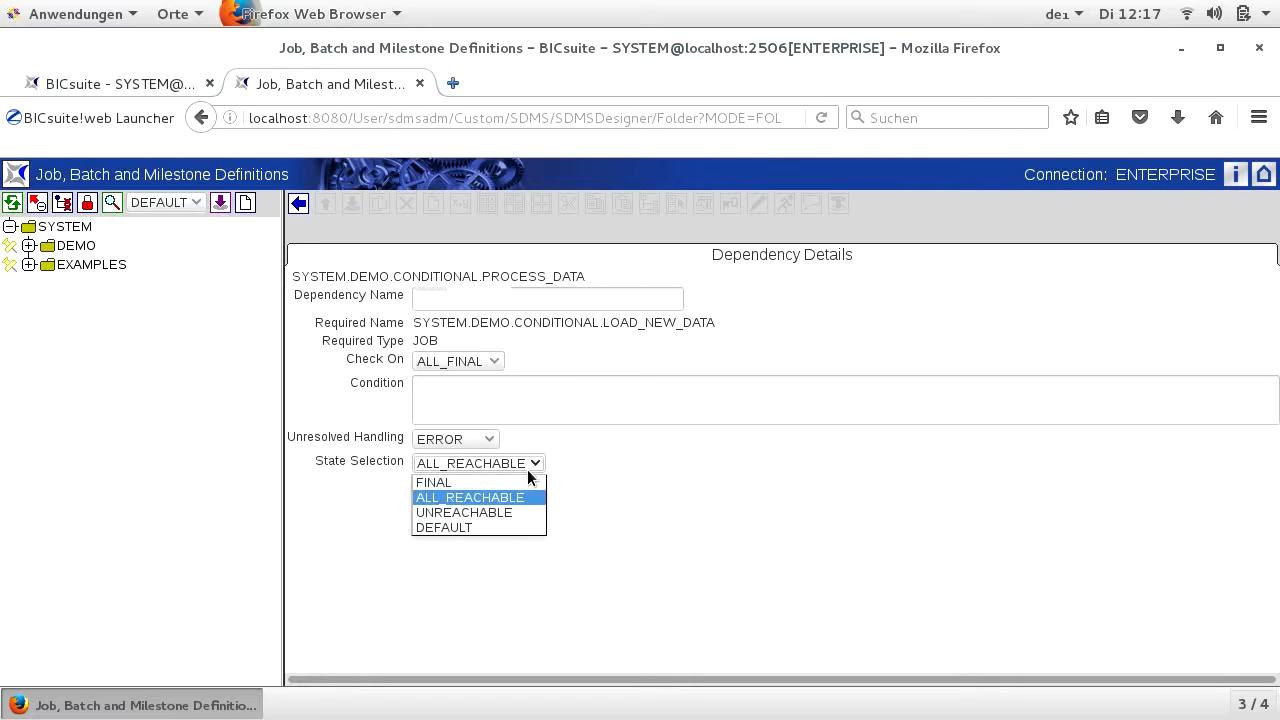
pyautogui.click(523, 481)
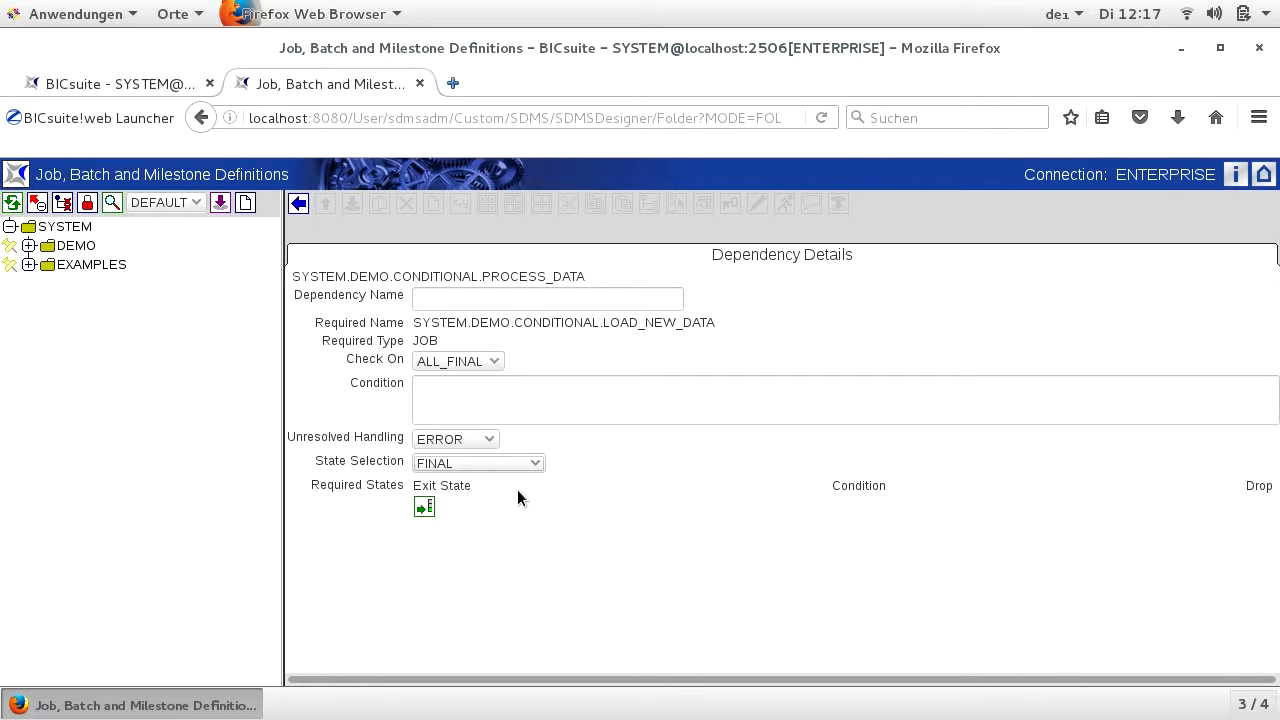
pyautogui.click(424, 508)
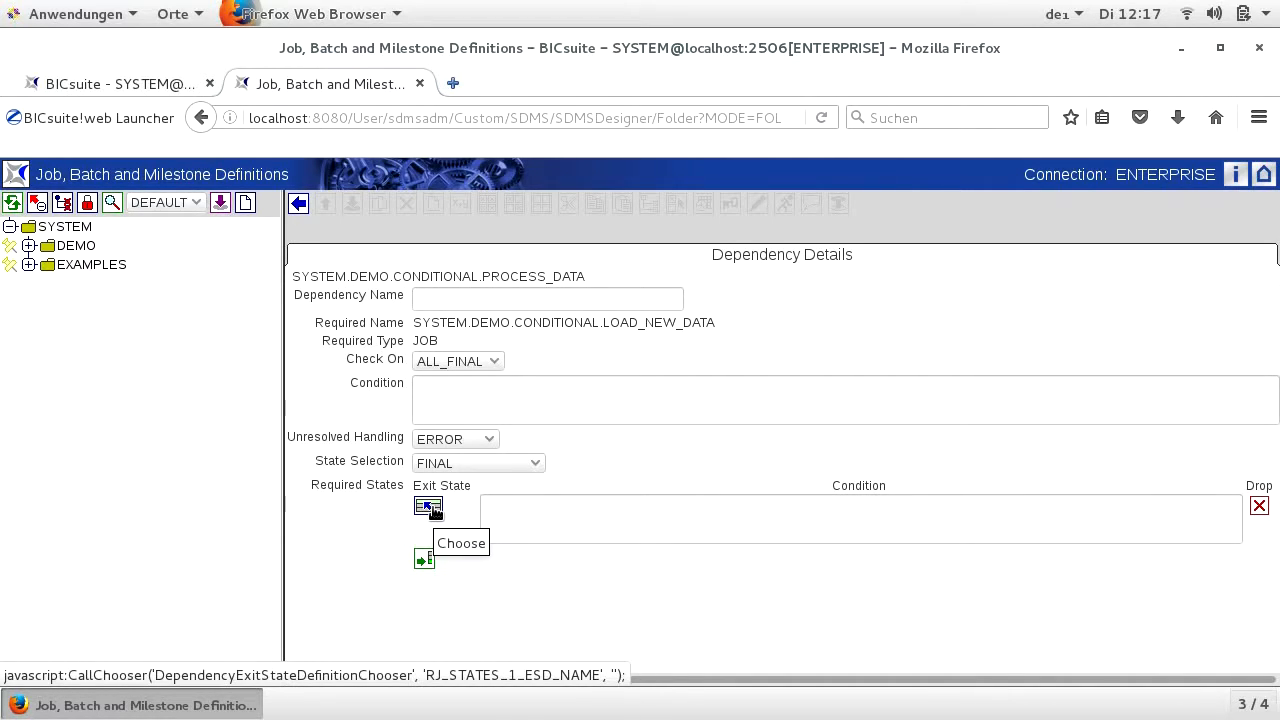
pyautogui.click(430, 508)
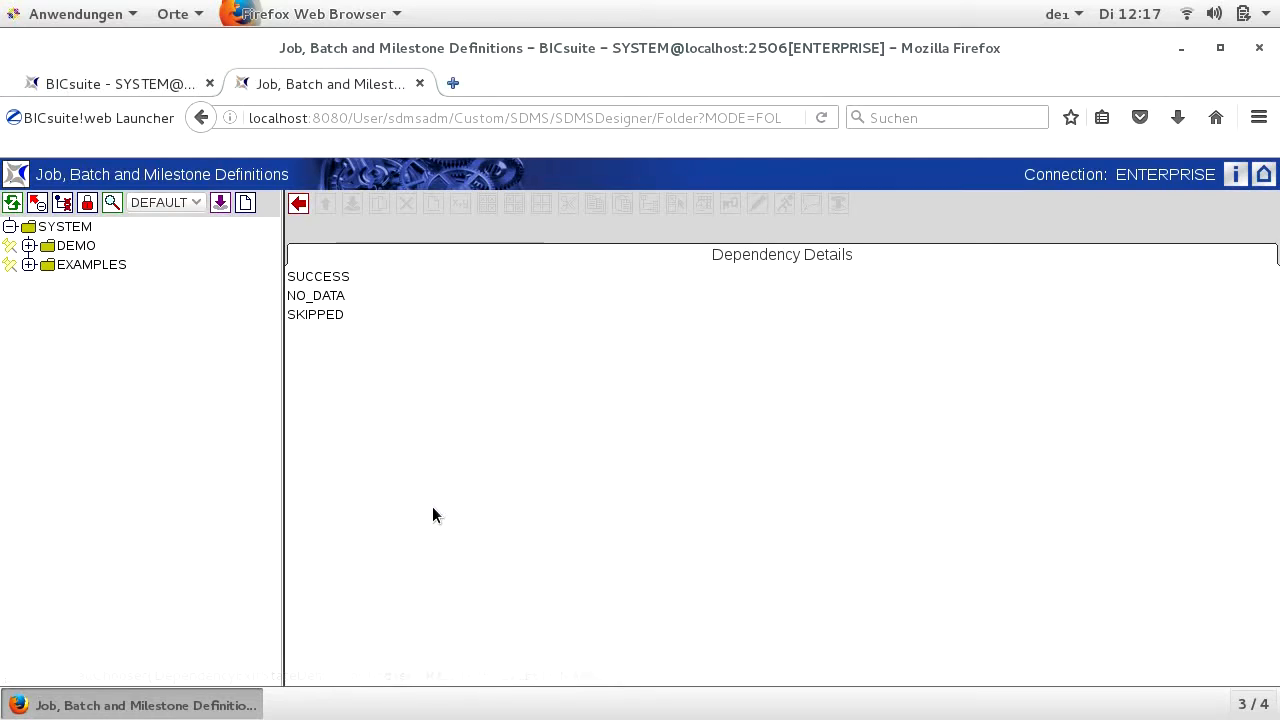
pyautogui.click(337, 277)
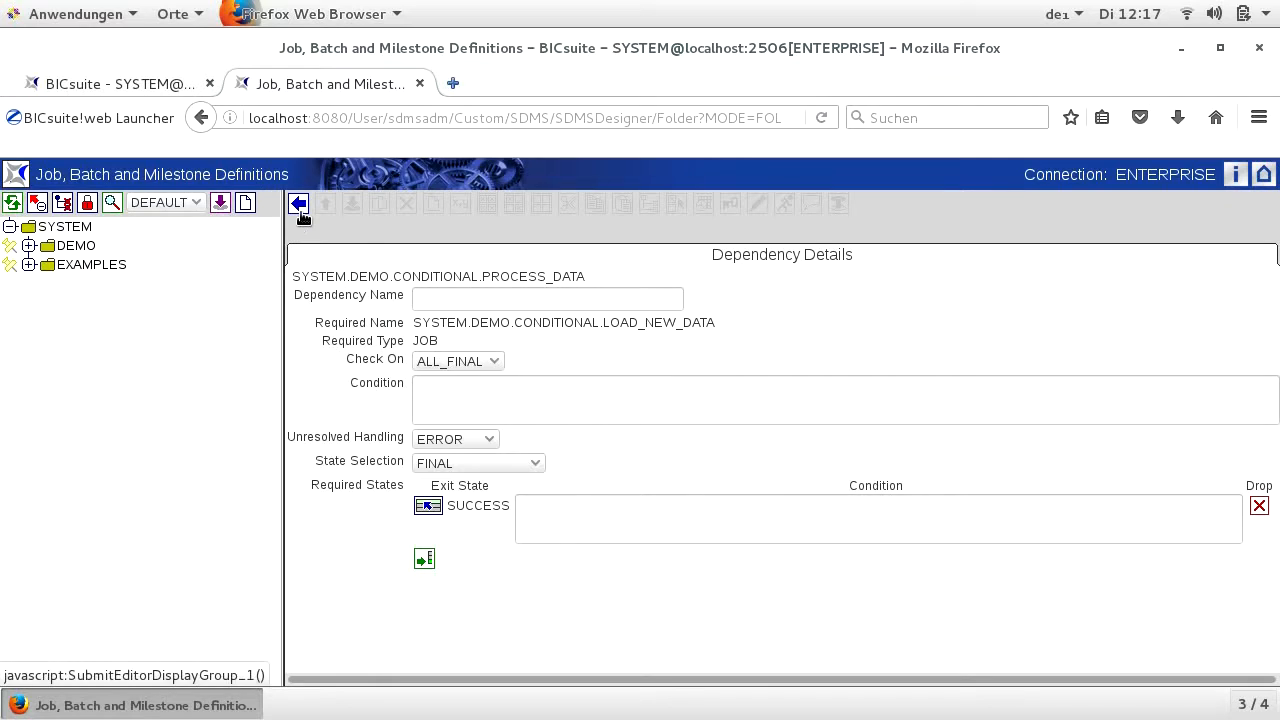
pyautogui.click(302, 213)
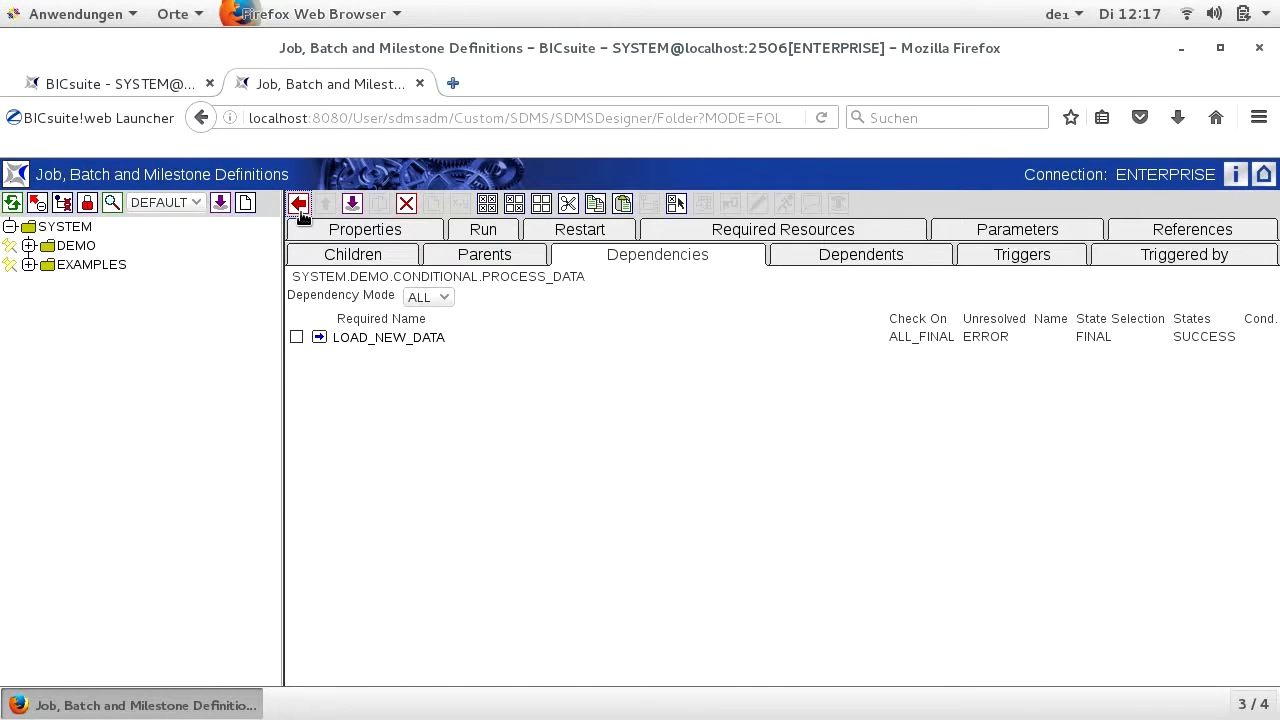
# - Save the PROCESS_DATA job definition with its dependency on LOAD_NEW_DATA
pyautogui.click(355, 204)
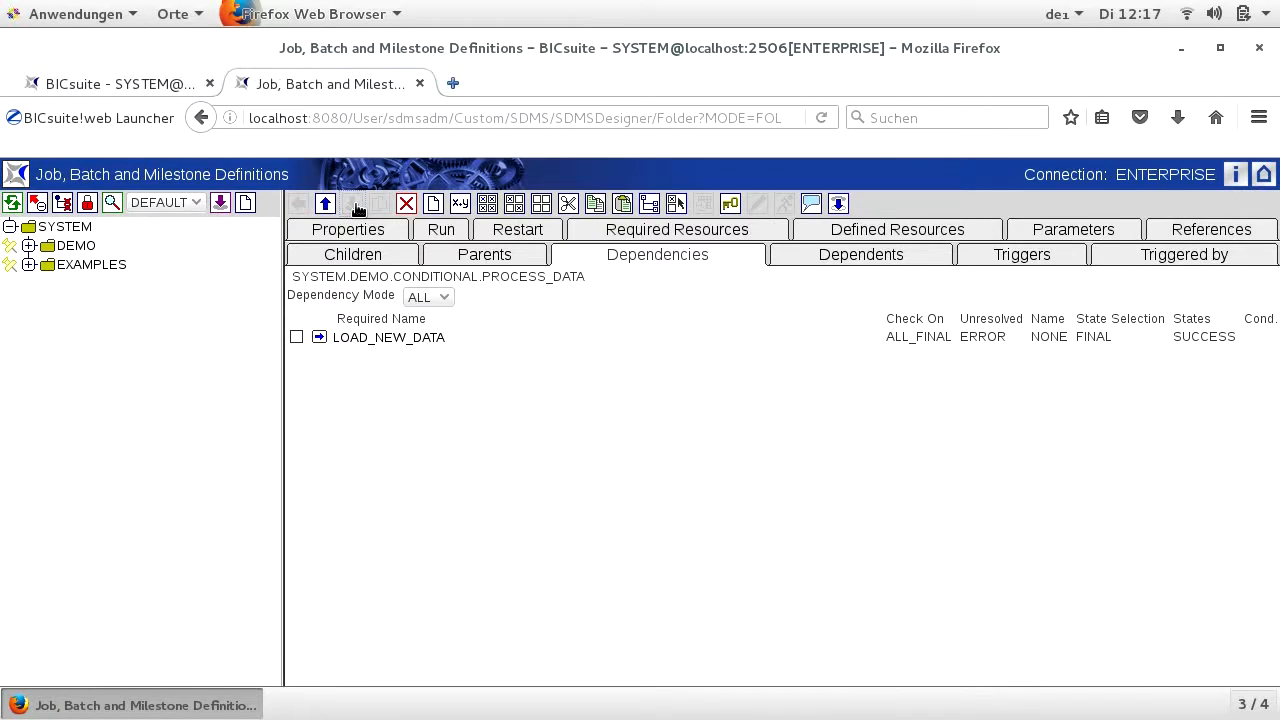
# - Open the CONDITIONAL batch in the DEMO.CONDITIONAL folder and submit it for execution, confirming the submission
pyautogui.click(78, 250)
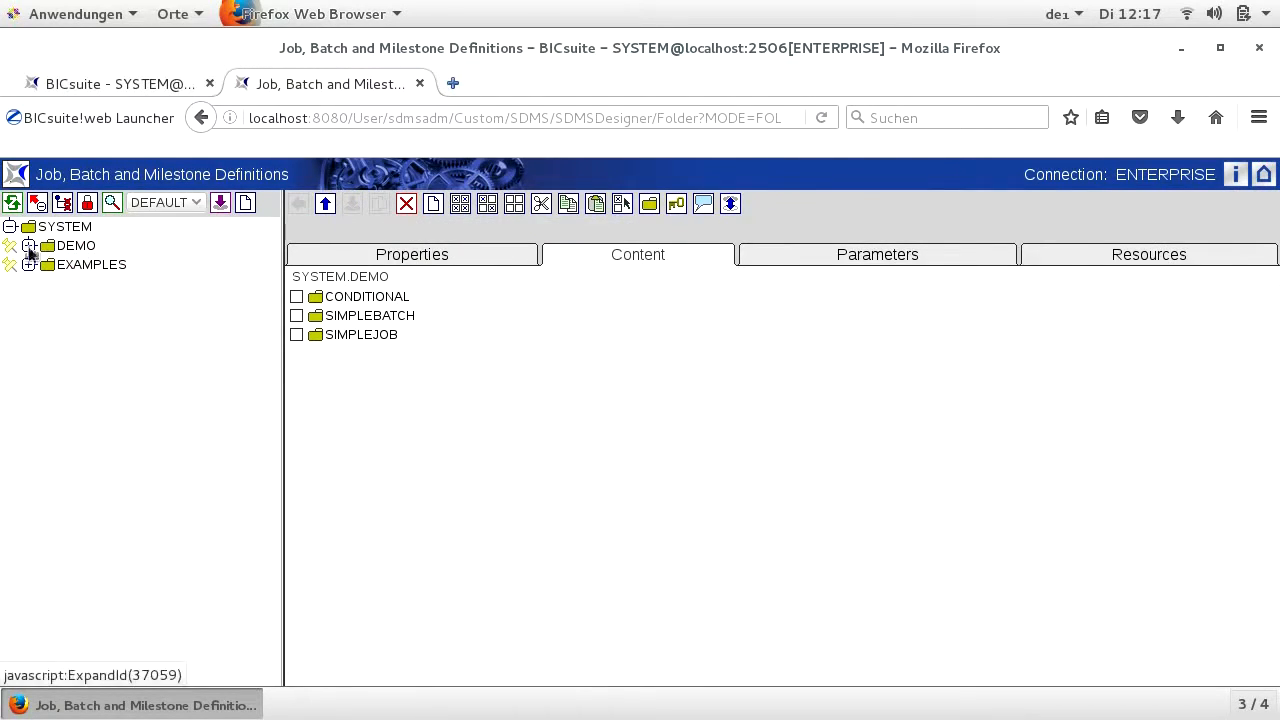
pyautogui.click(28, 246)
pyautogui.click(47, 264)
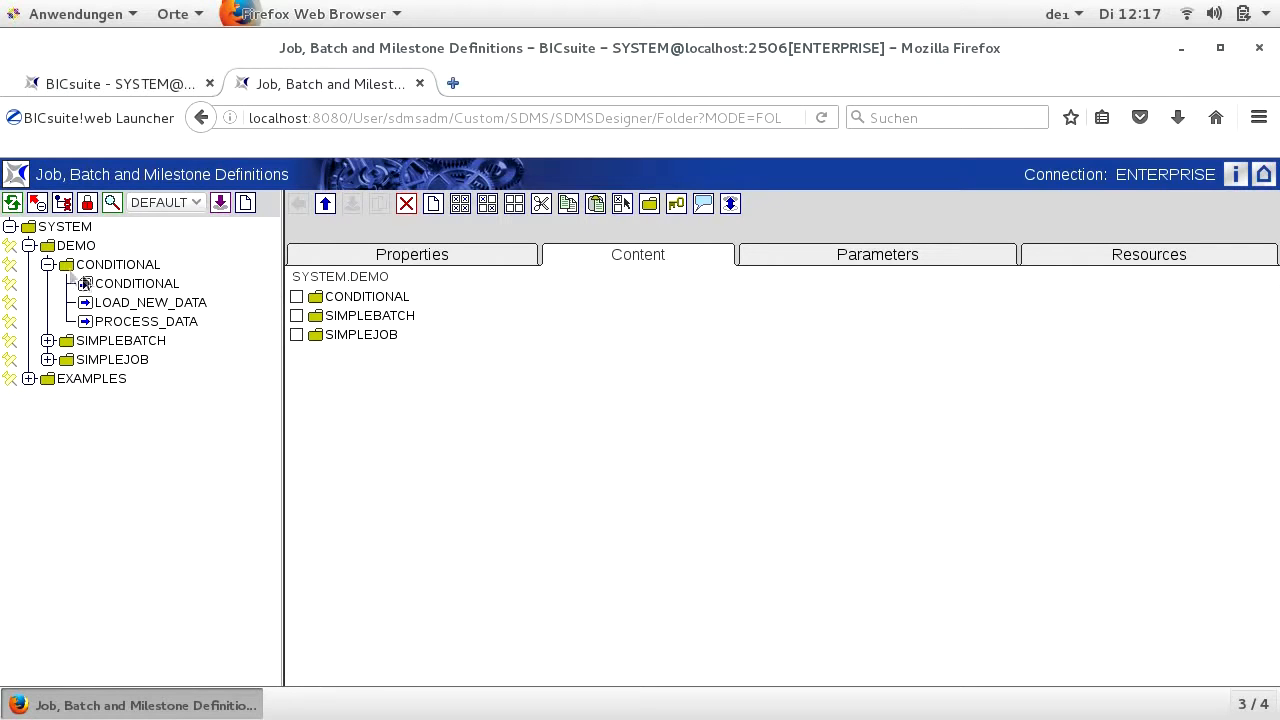
pyautogui.click(100, 284)
pyautogui.click(781, 207)
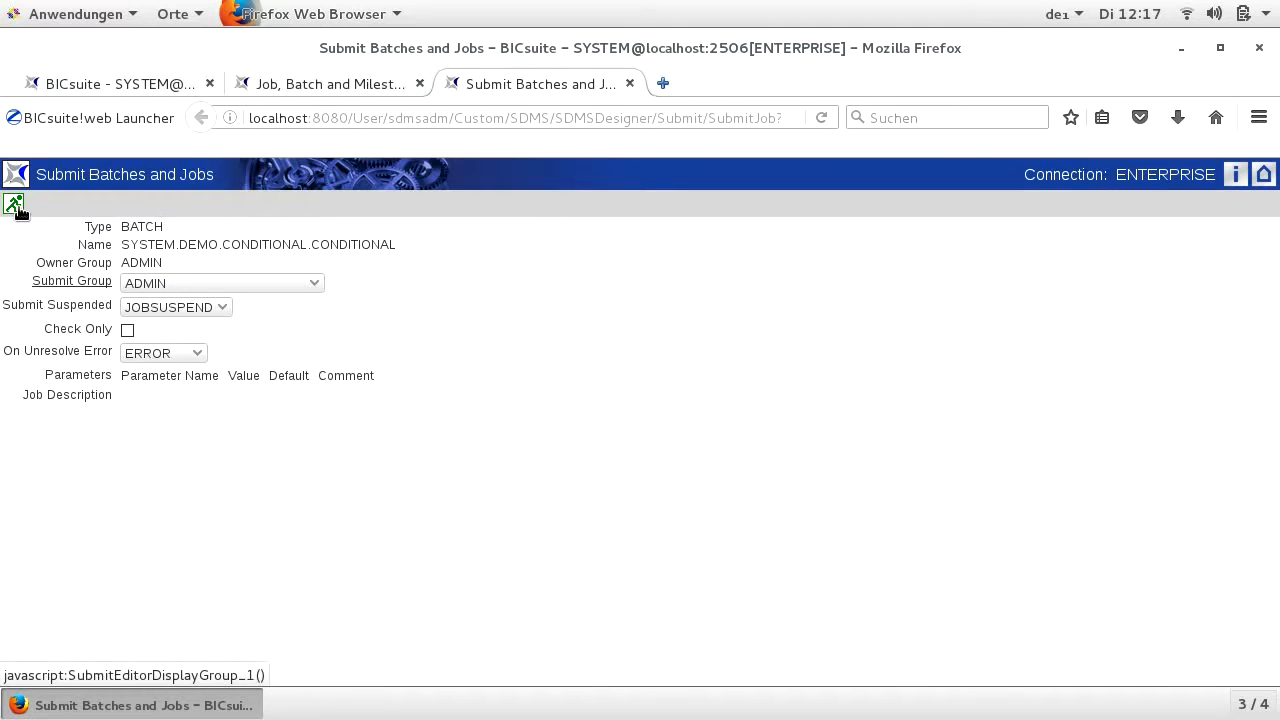
pyautogui.click(14, 203)
pyautogui.click(744, 420)
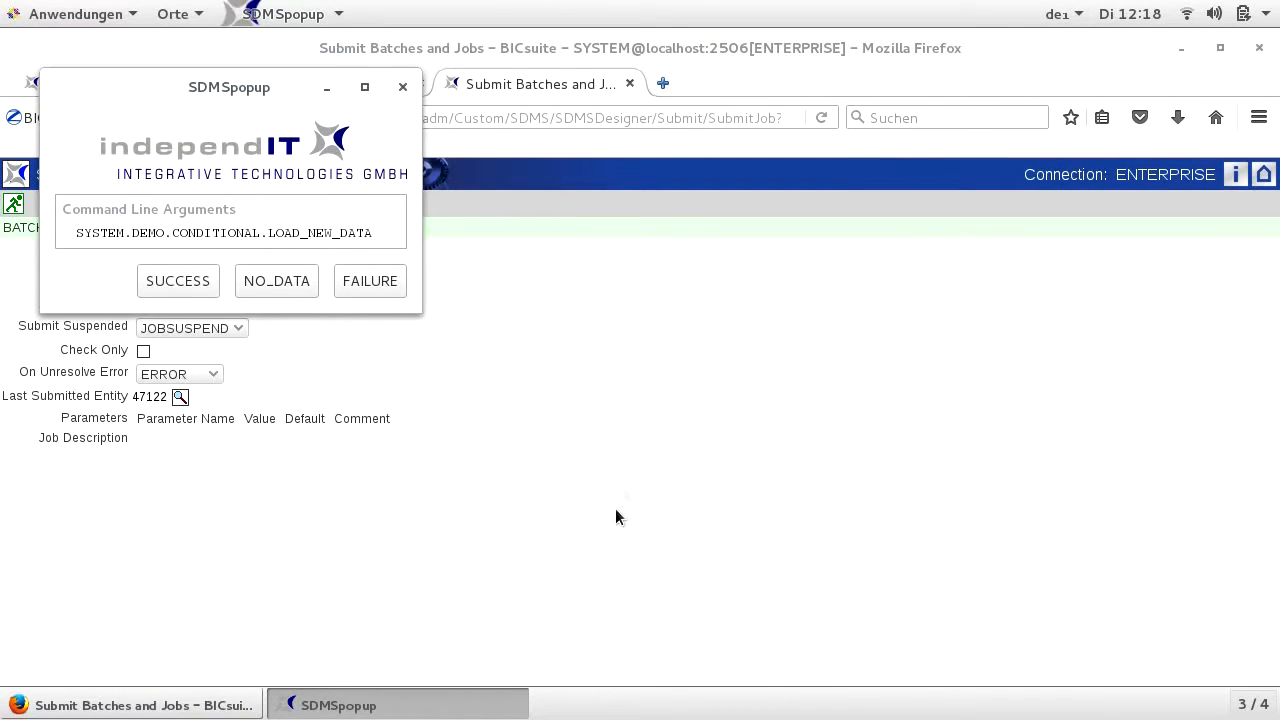
# - End the running LOAD_NEW_DATA job with NO_DATA and open the monitoring view of the last submitted batch
pyautogui.click(279, 284)
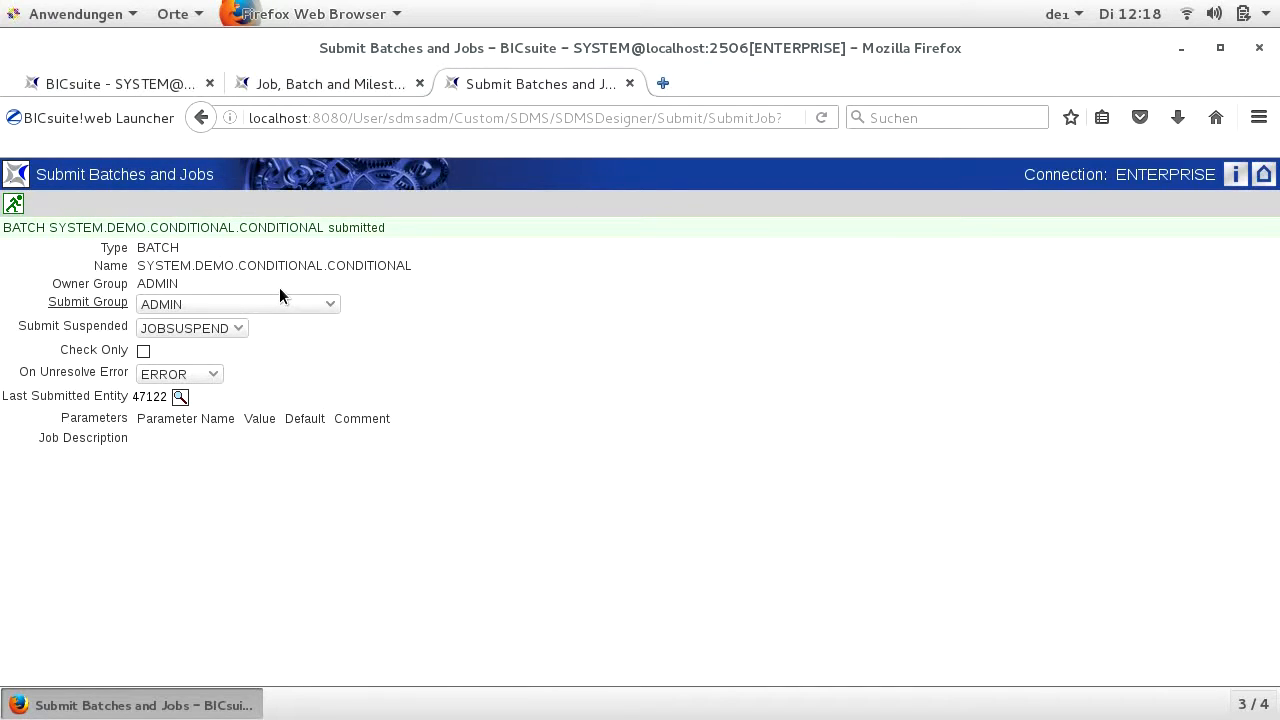
pyautogui.click(181, 398)
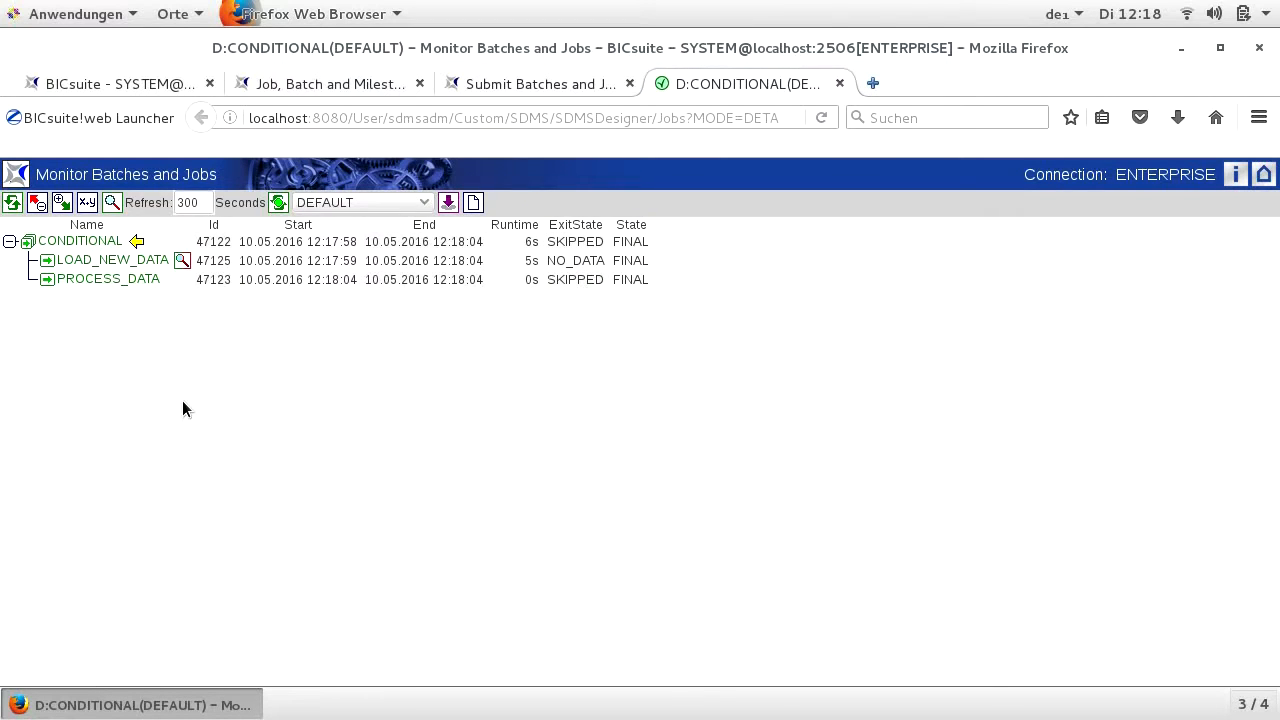